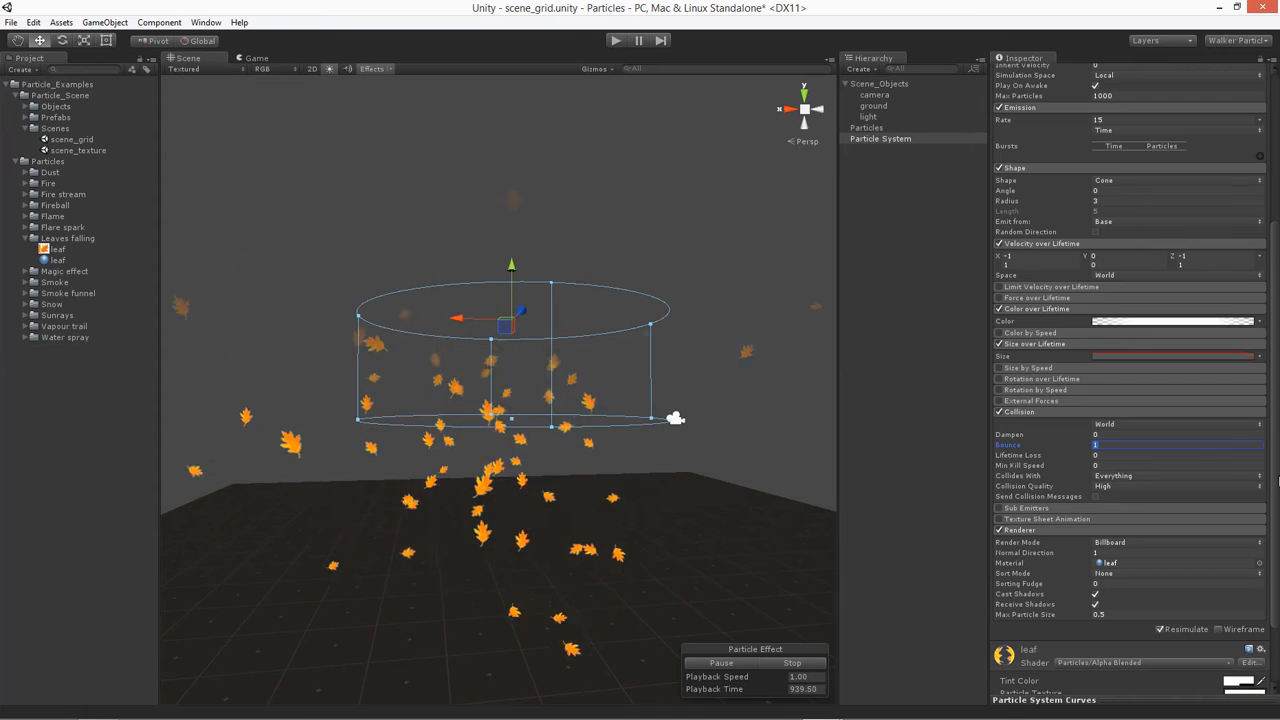
# Set the particle system's collision Bounce to 0 and Dampen to 1
pyautogui.keyDown('alt'); pyautogui.moveTo(405, 449); pyautogui.dragTo(609, 461); pyautogui.keyUp('alt')
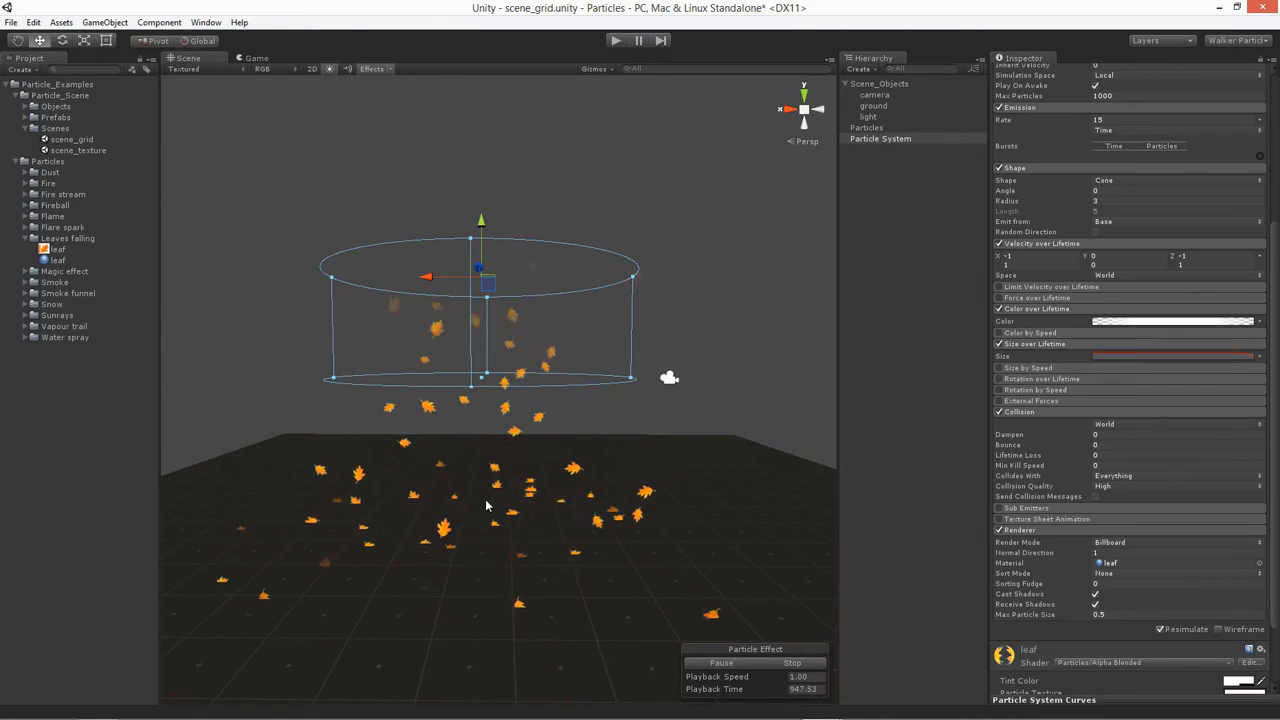
pyautogui.keyDown('alt'); pyautogui.moveTo(502, 530); pyautogui.dragTo(528, 604); pyautogui.keyUp('alt')
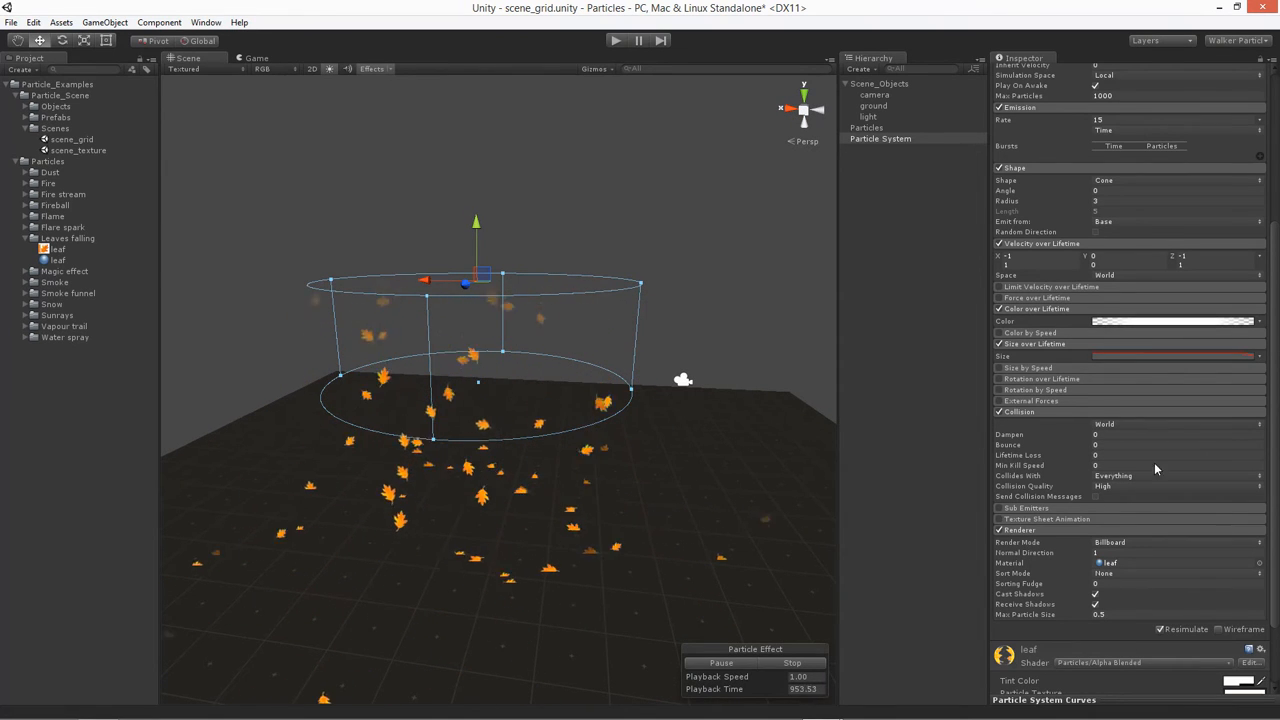
pyautogui.click(1013, 436)
pyautogui.click(1104, 436)
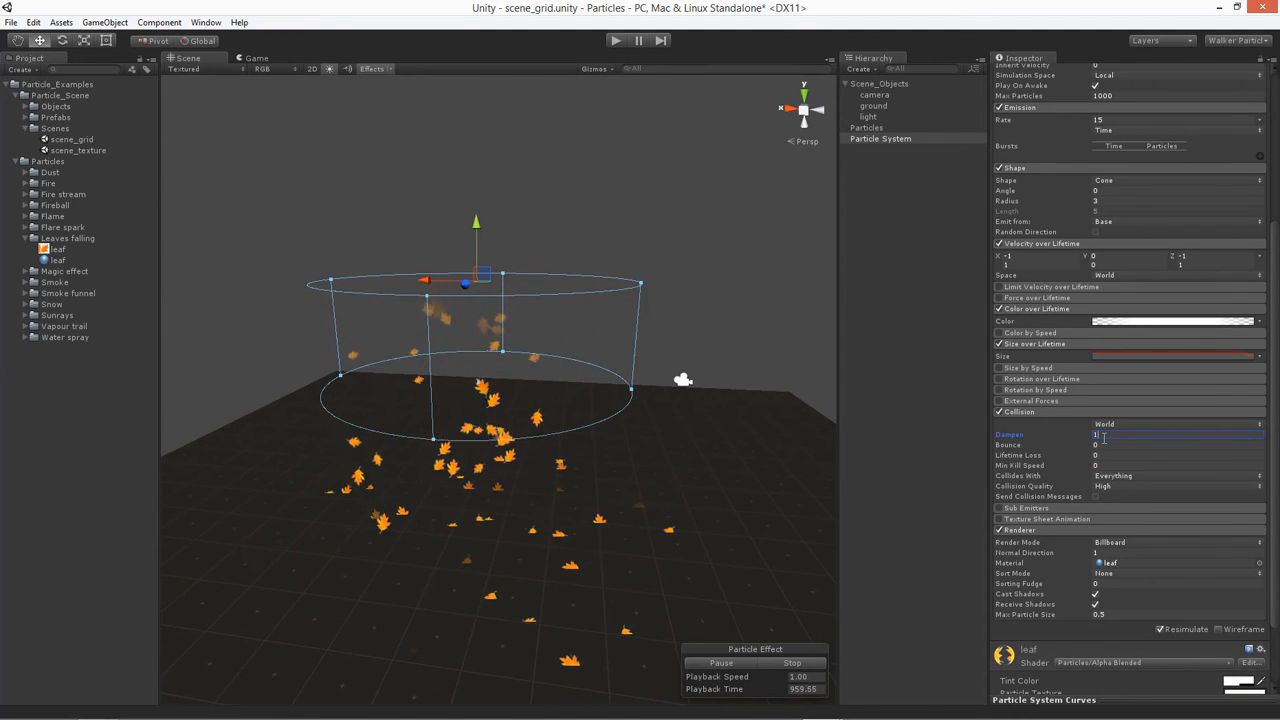
# Examine from several angles and close up how the leaves land and settle on the ground
pyautogui.keyDown('alt'); pyautogui.moveTo(503, 440); pyautogui.dragTo(514, 403); pyautogui.keyUp('alt')
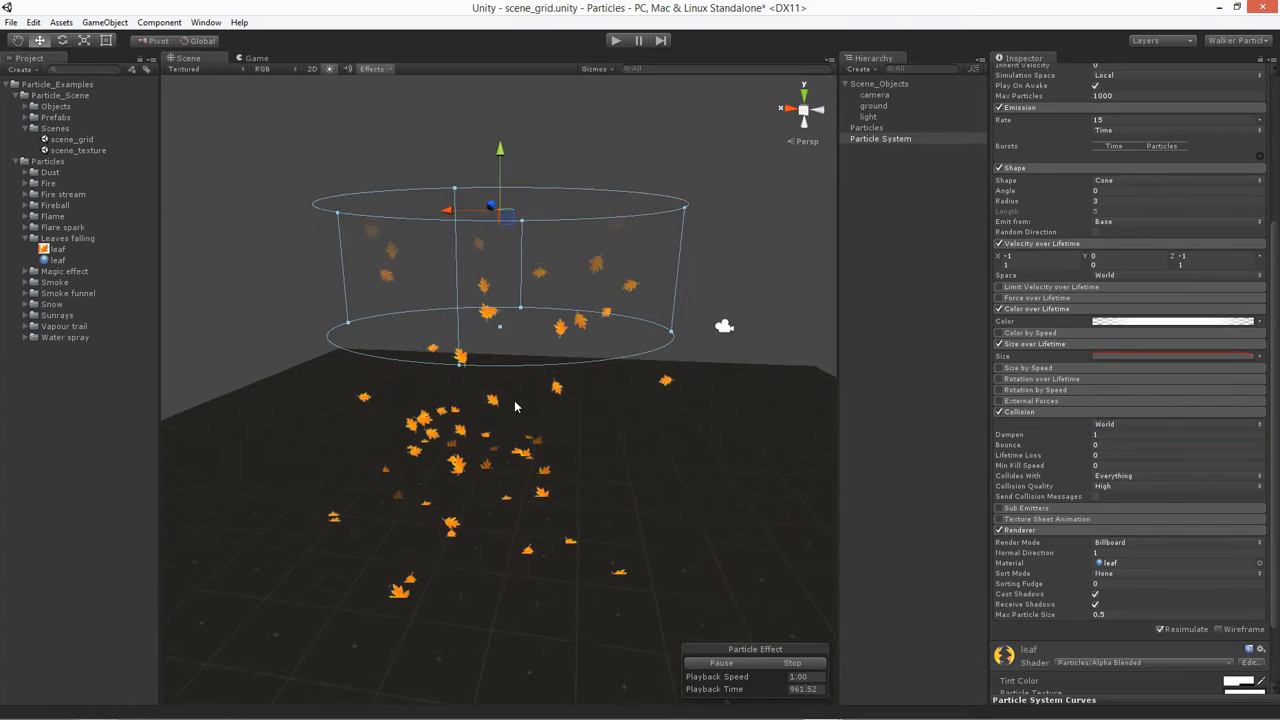
pyautogui.keyDown('alt'); pyautogui.moveTo(392, 468); pyautogui.dragTo(453, 373); pyautogui.keyUp('alt')
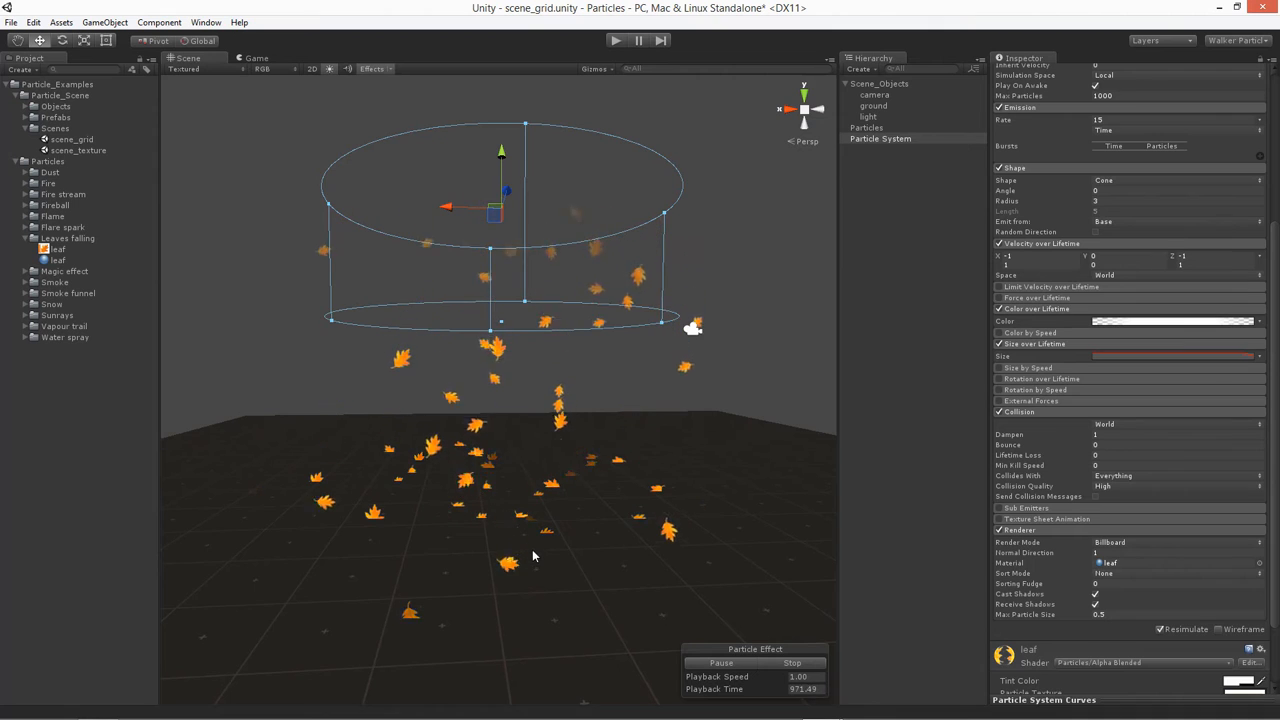
pyautogui.keyDown('alt'); pyautogui.moveTo(555, 466); pyautogui.dragTo(562, 534); pyautogui.keyUp('alt')
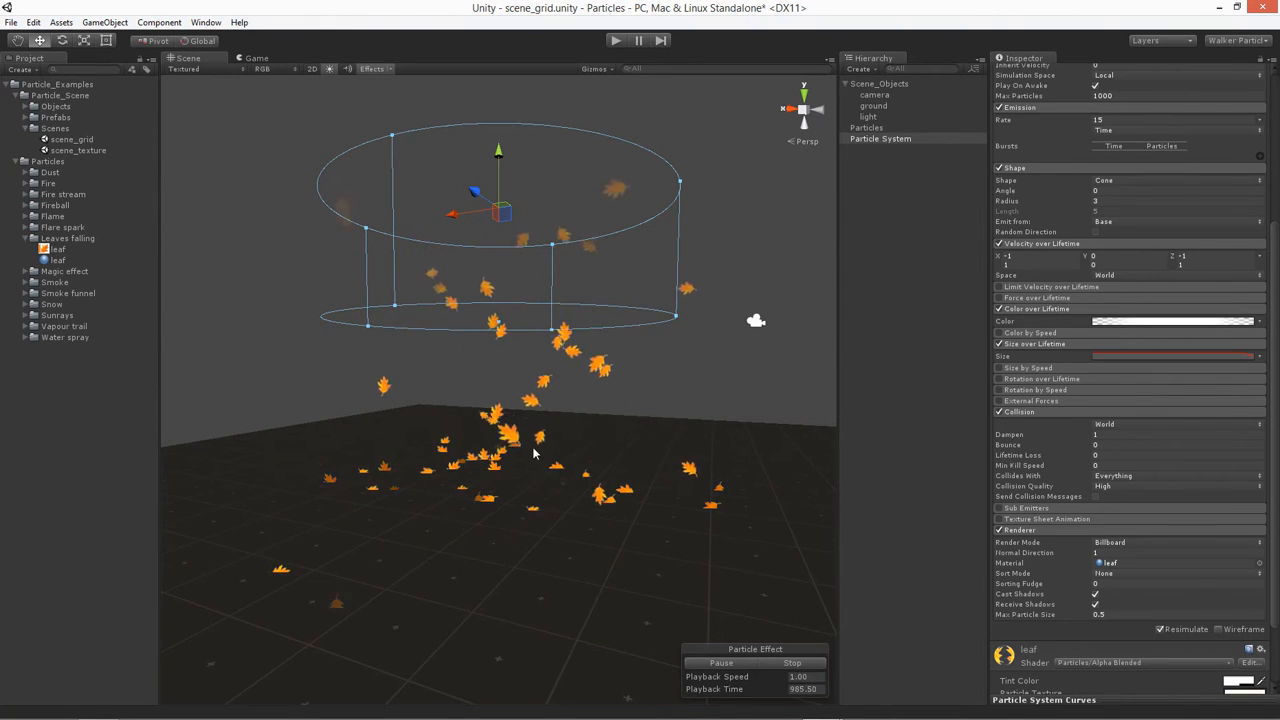
pyautogui.keyDown('alt'); pyautogui.moveTo(543, 353); pyautogui.dragTo(650, 535); pyautogui.keyUp('alt')
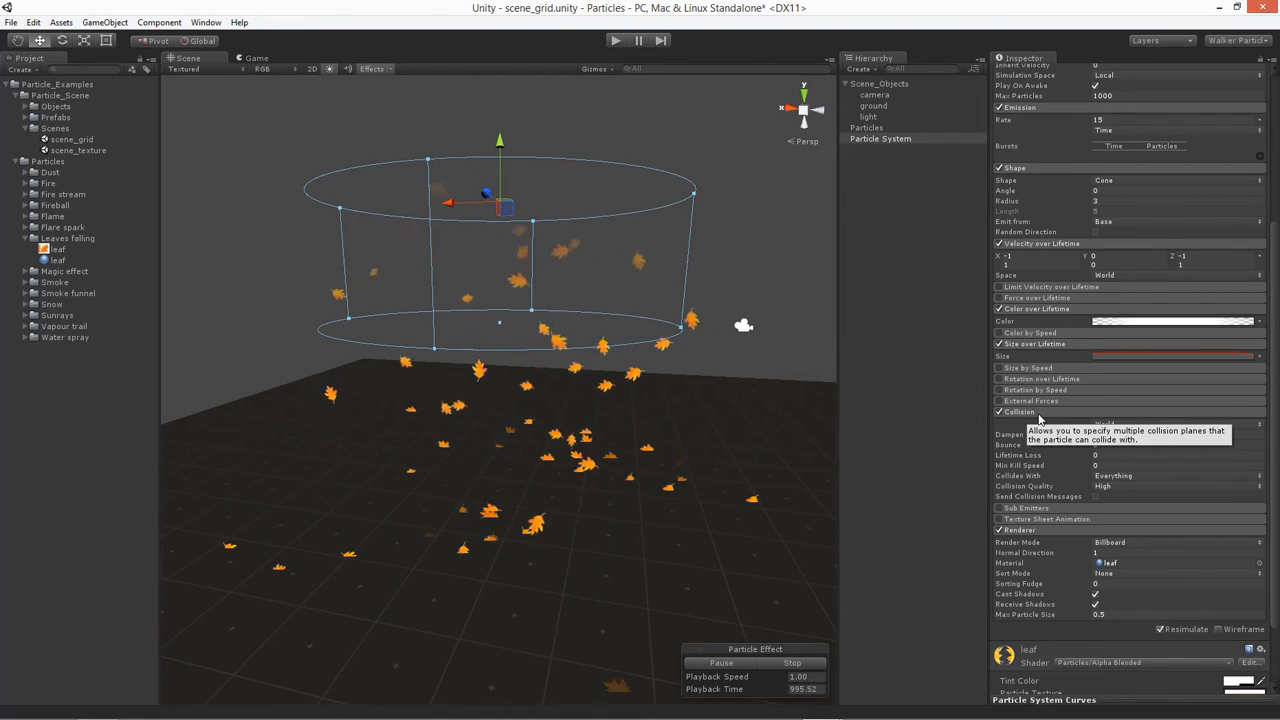
pyautogui.scroll(-3, 1045, 422)
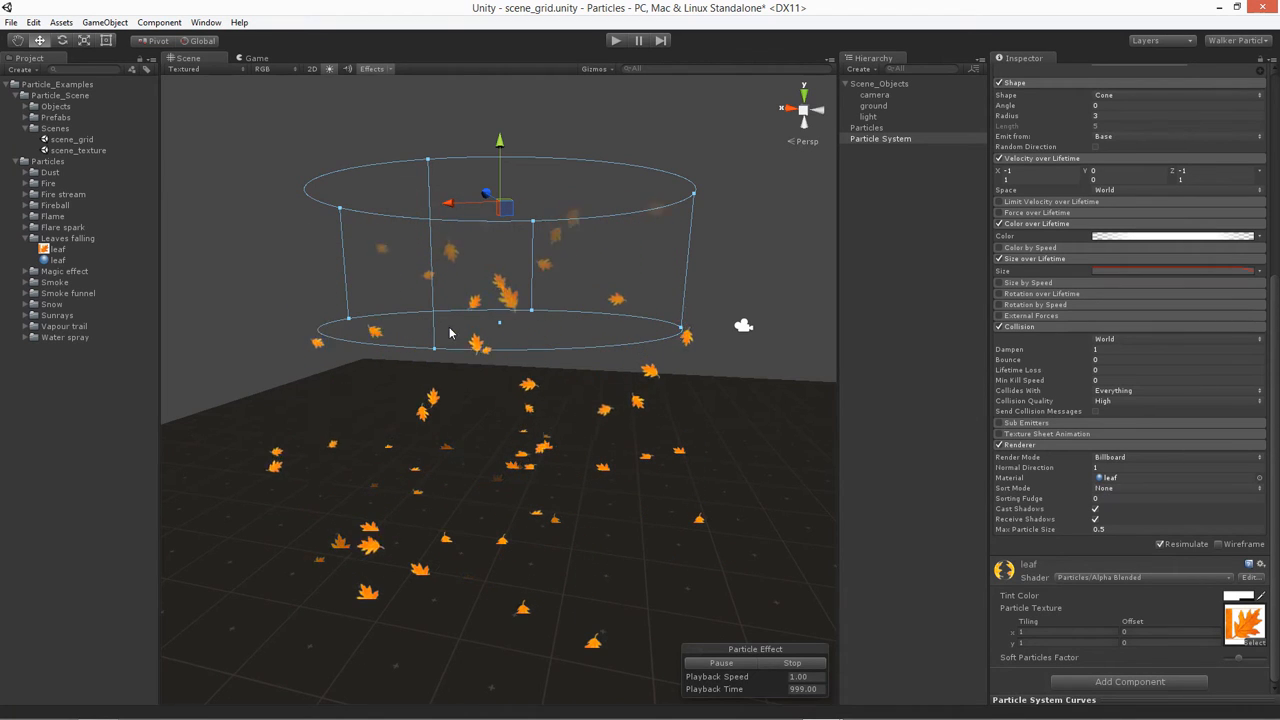
pyautogui.scroll(5, 400, 335)
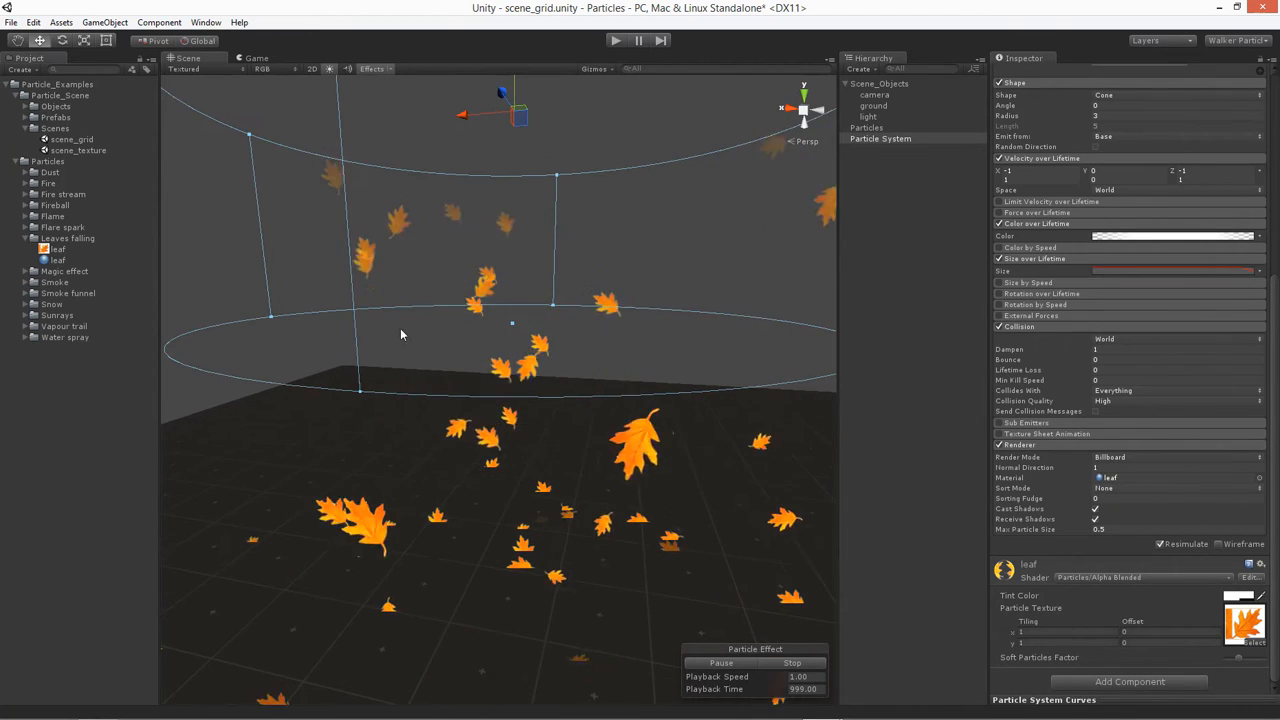
pyautogui.keyDown('alt'); pyautogui.moveTo(400, 335); pyautogui.dragTo(494, 303); pyautogui.keyUp('alt')
pyautogui.scroll(3, 529, 286)
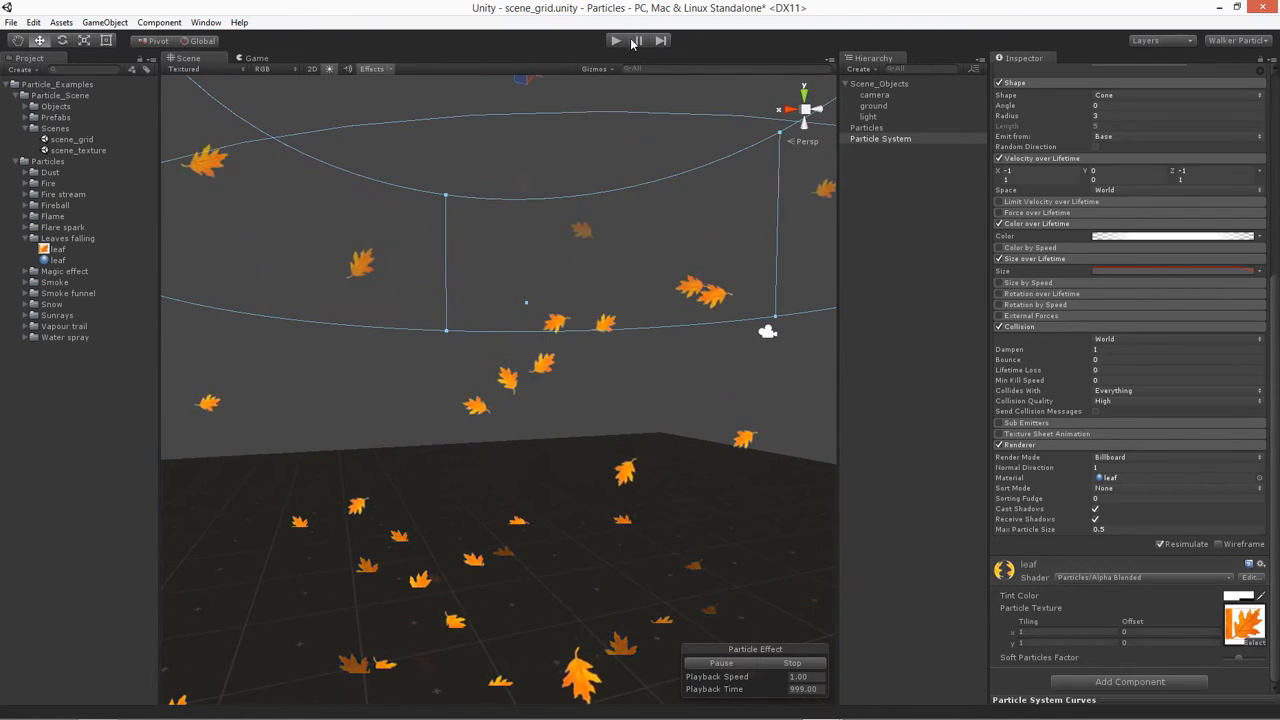
# With the particle preview paused, set the renderer's Sort Mode to By Distance and resume the simulation to check the leaves
pyautogui.click(710, 664)
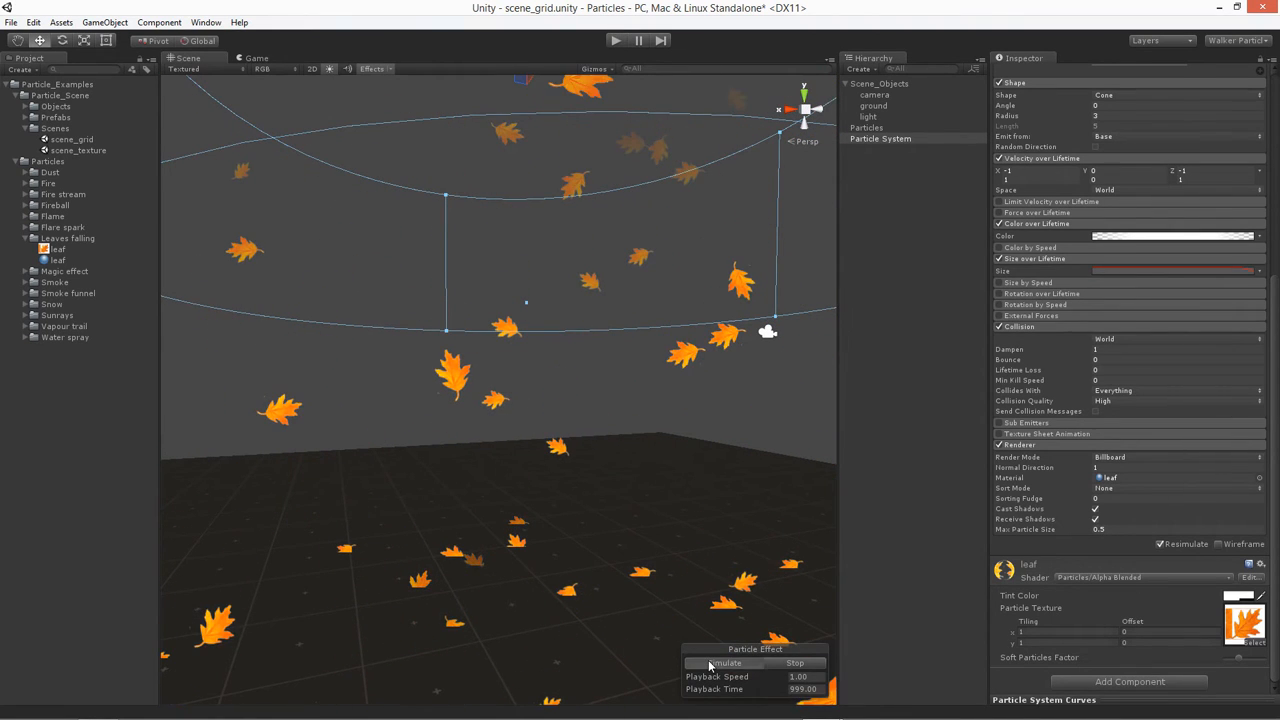
pyautogui.click(710, 664)
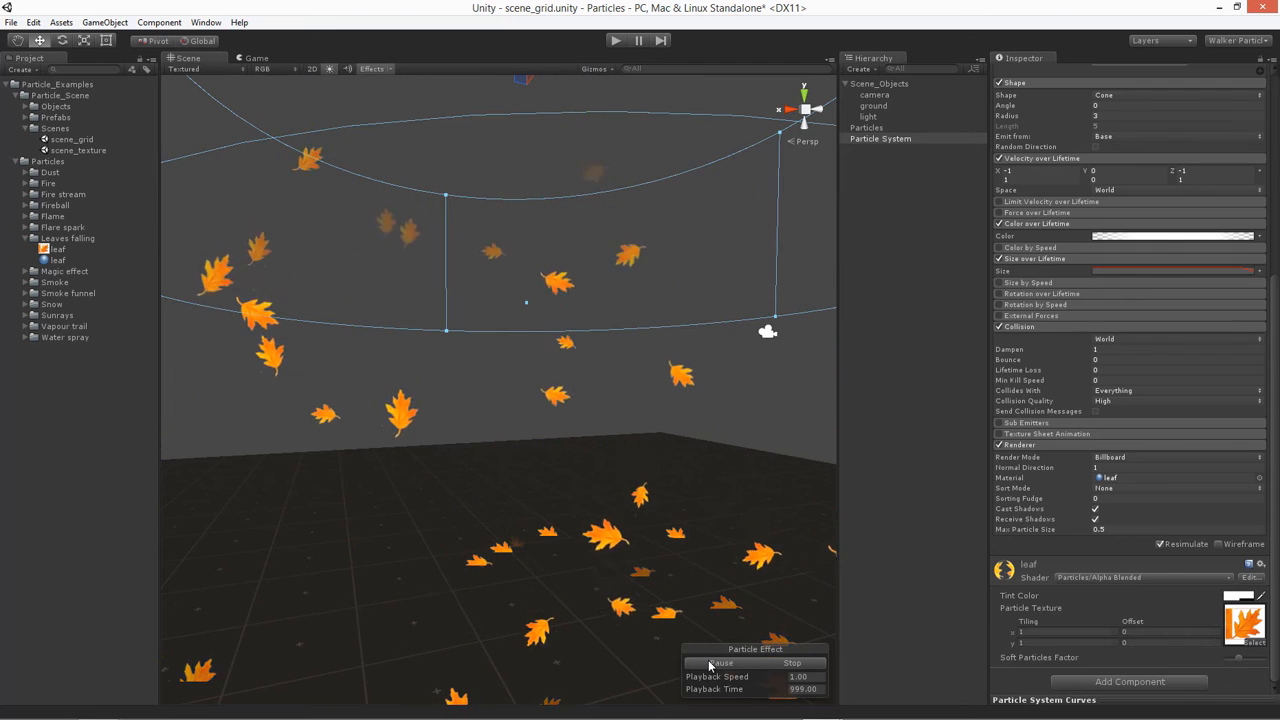
pyautogui.click(700, 663)
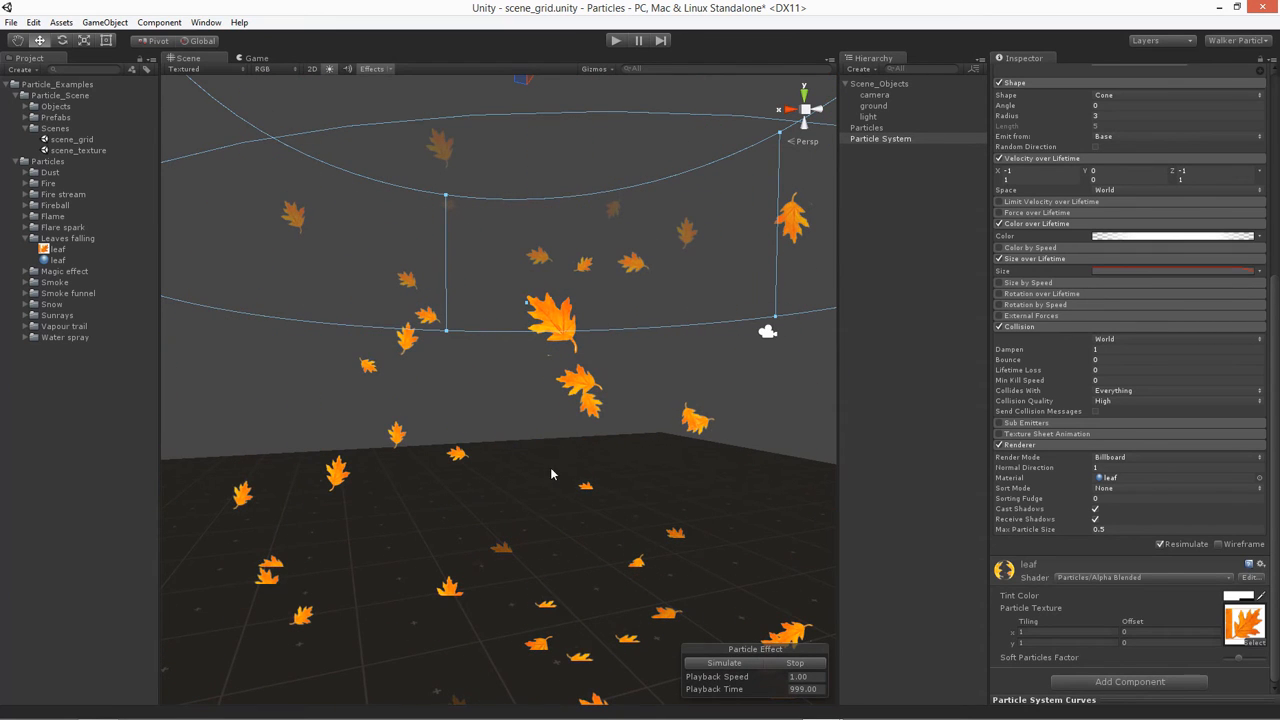
pyautogui.keyDown('alt'); pyautogui.moveTo(551, 474); pyautogui.dragTo(486, 472); pyautogui.keyUp('alt')
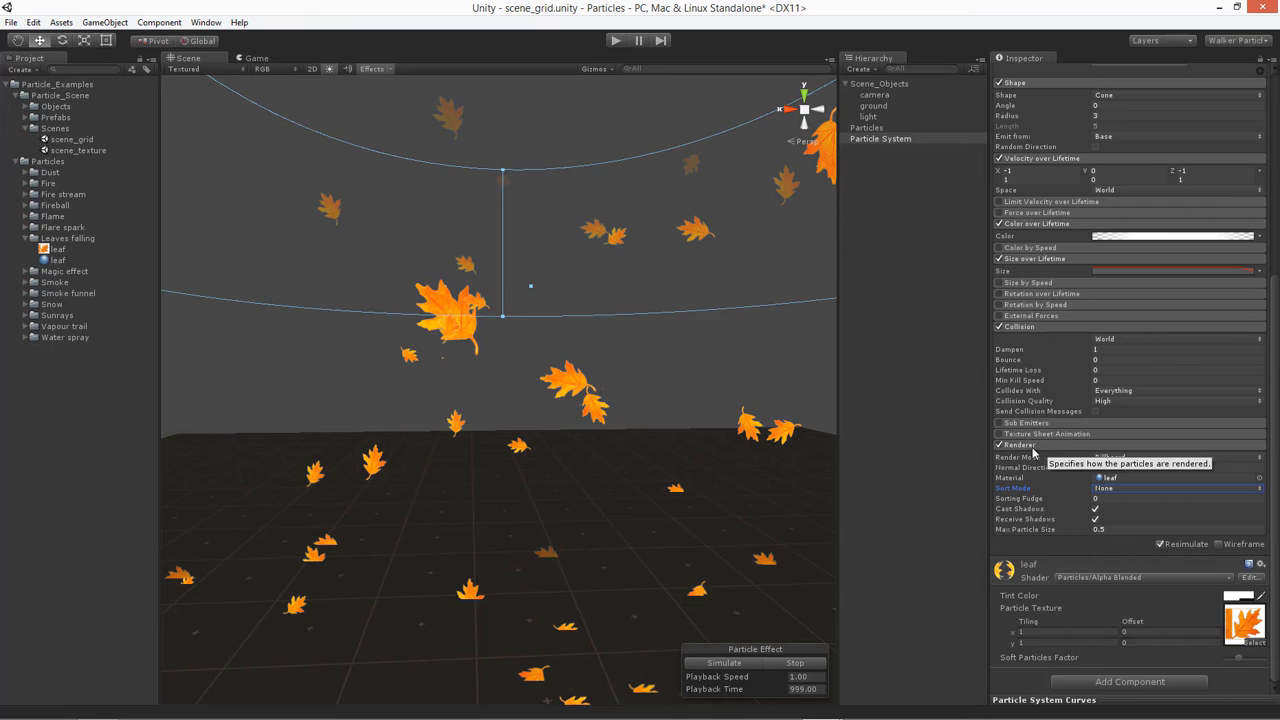
pyautogui.click(1107, 489)
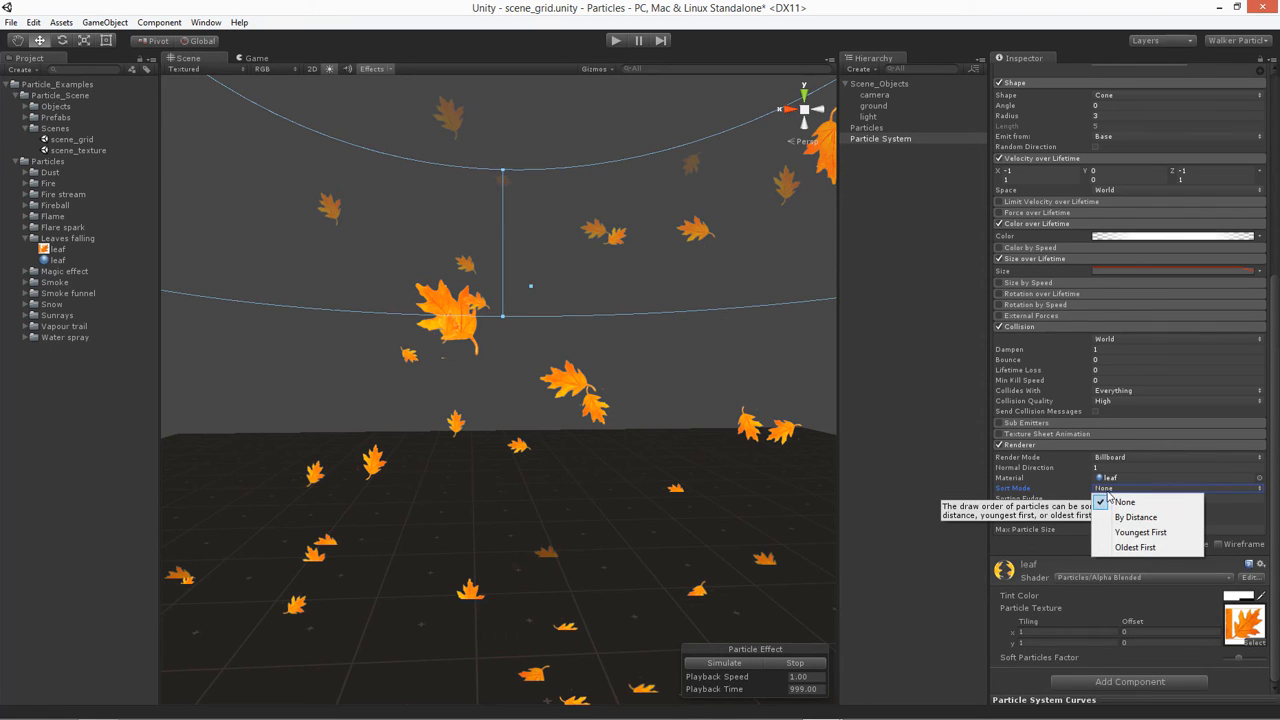
pyautogui.click(1161, 517)
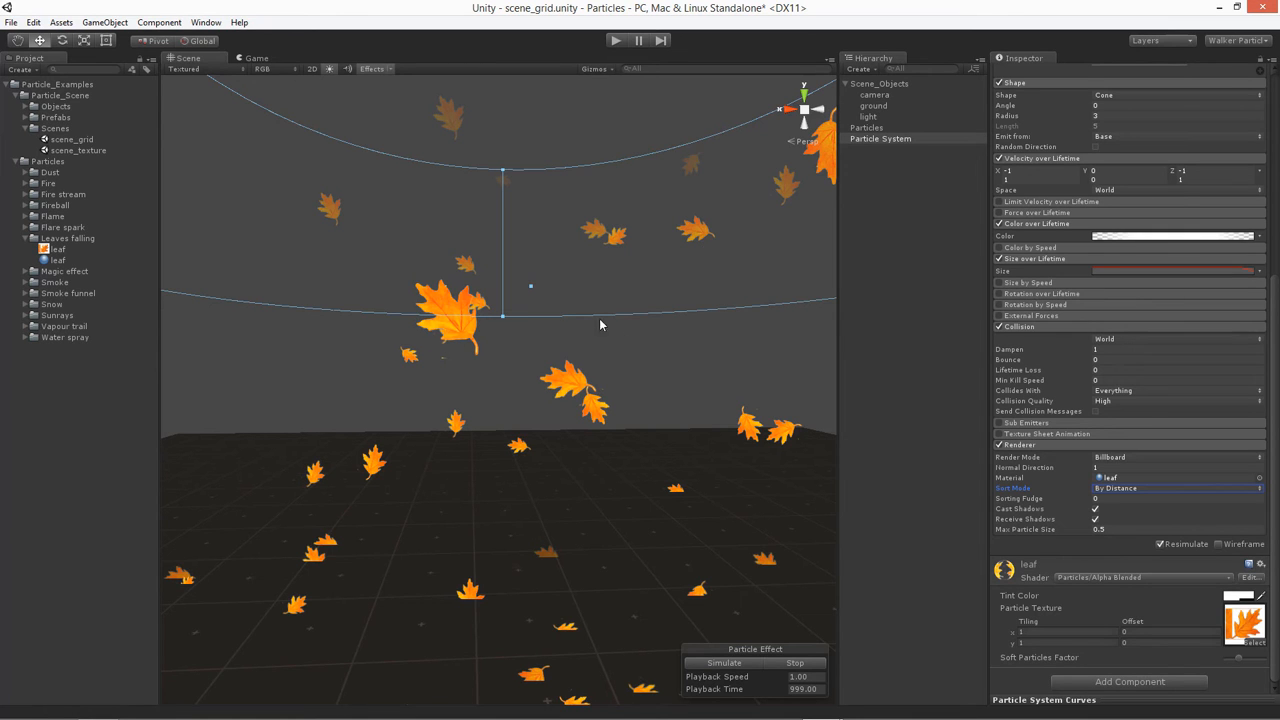
pyautogui.click(708, 666)
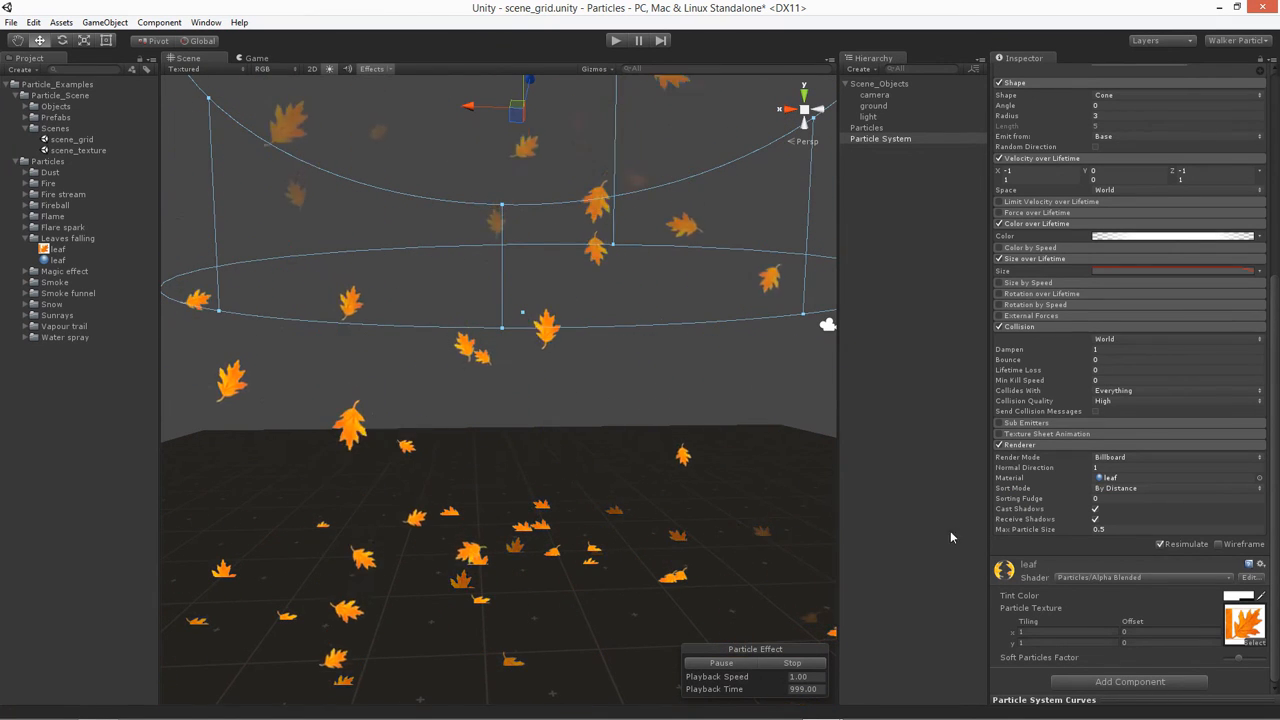
pyautogui.click(1003, 490)
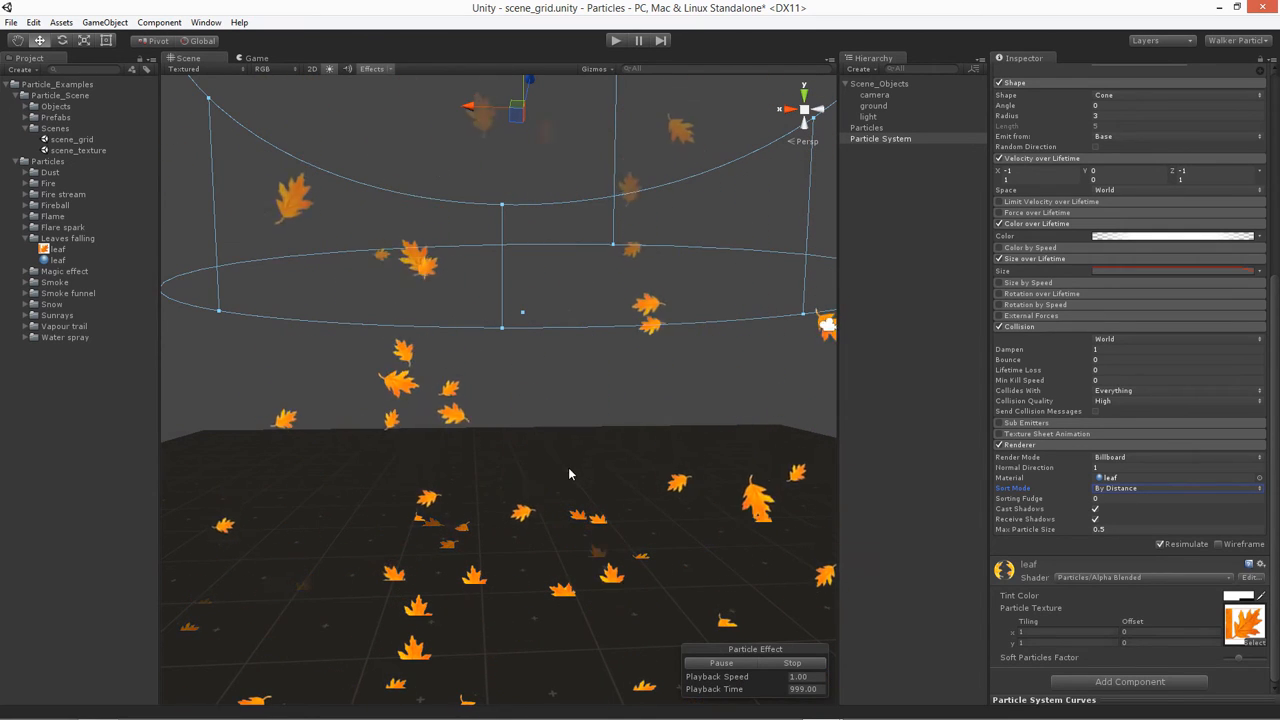
pyautogui.keyDown('alt'); pyautogui.moveTo(597, 482); pyautogui.dragTo(360, 489); pyautogui.keyUp('alt')
pyautogui.keyDown('alt'); pyautogui.moveTo(503, 489); pyautogui.dragTo(466, 514); pyautogui.keyUp('alt')
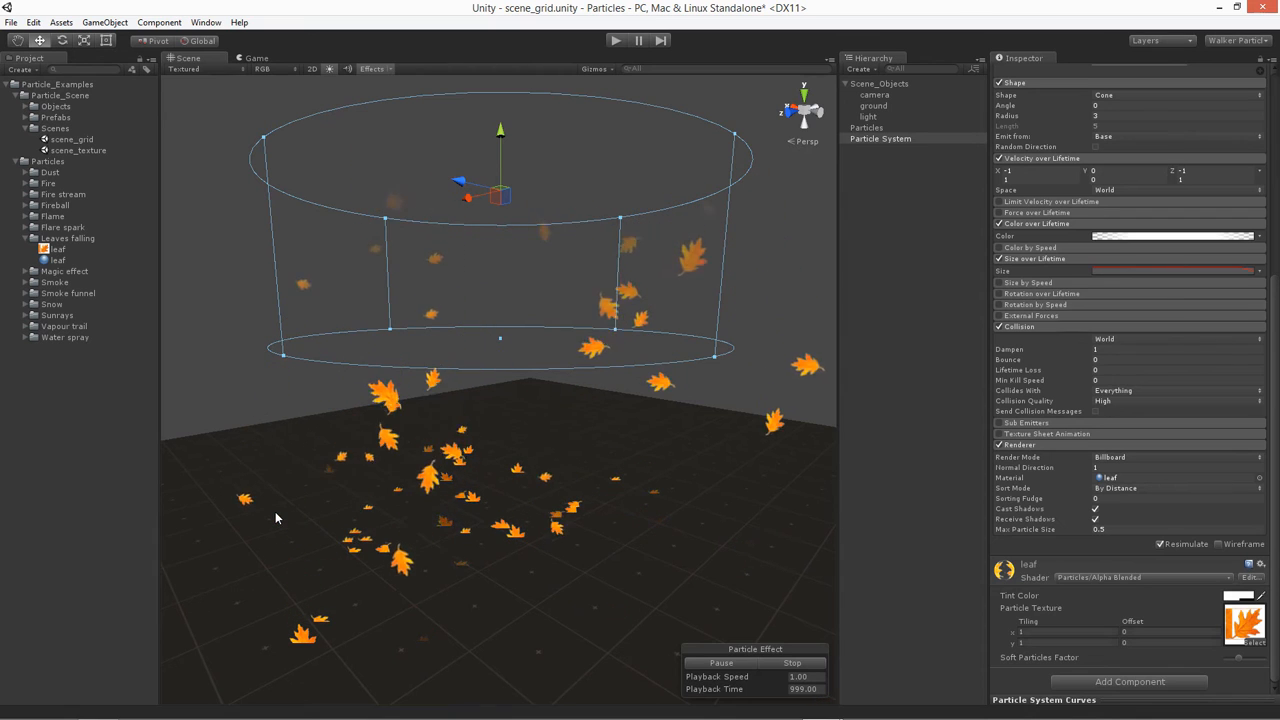
# Rename the Particle System object in the scene as leavesFalling
pyautogui.click(880, 140)
pyautogui.click(872, 140)
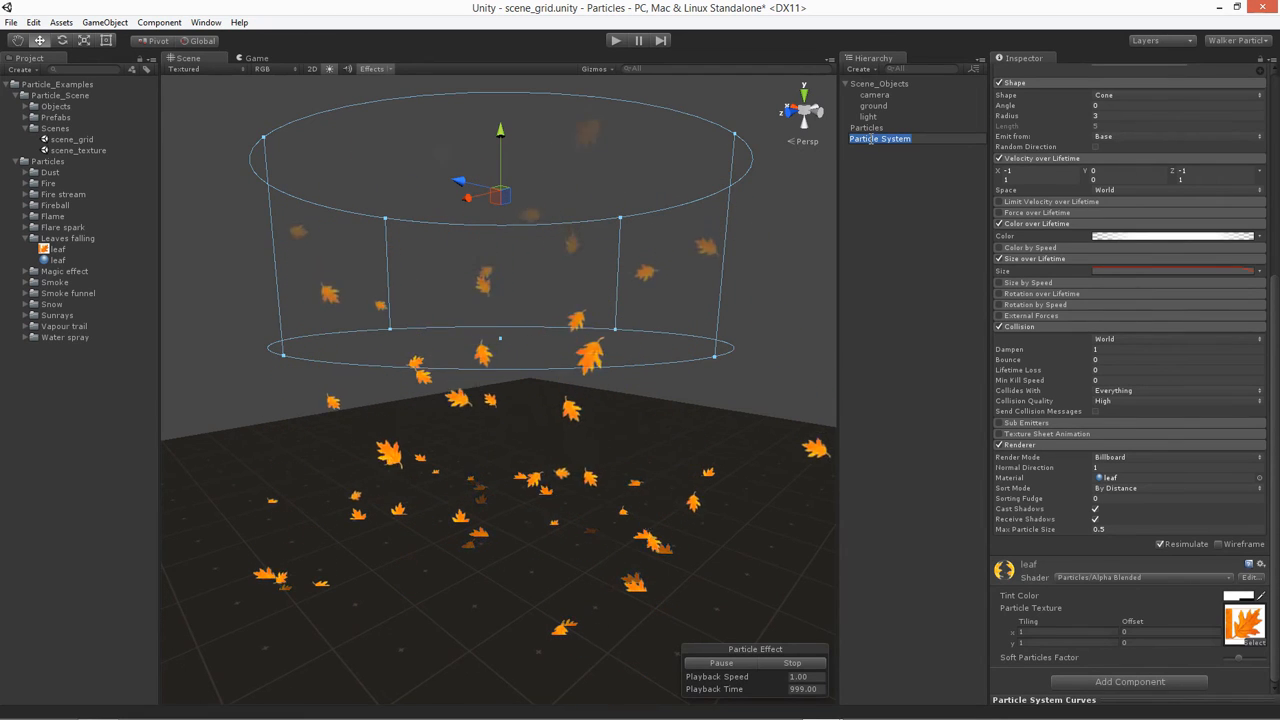
pyautogui.write('leav')
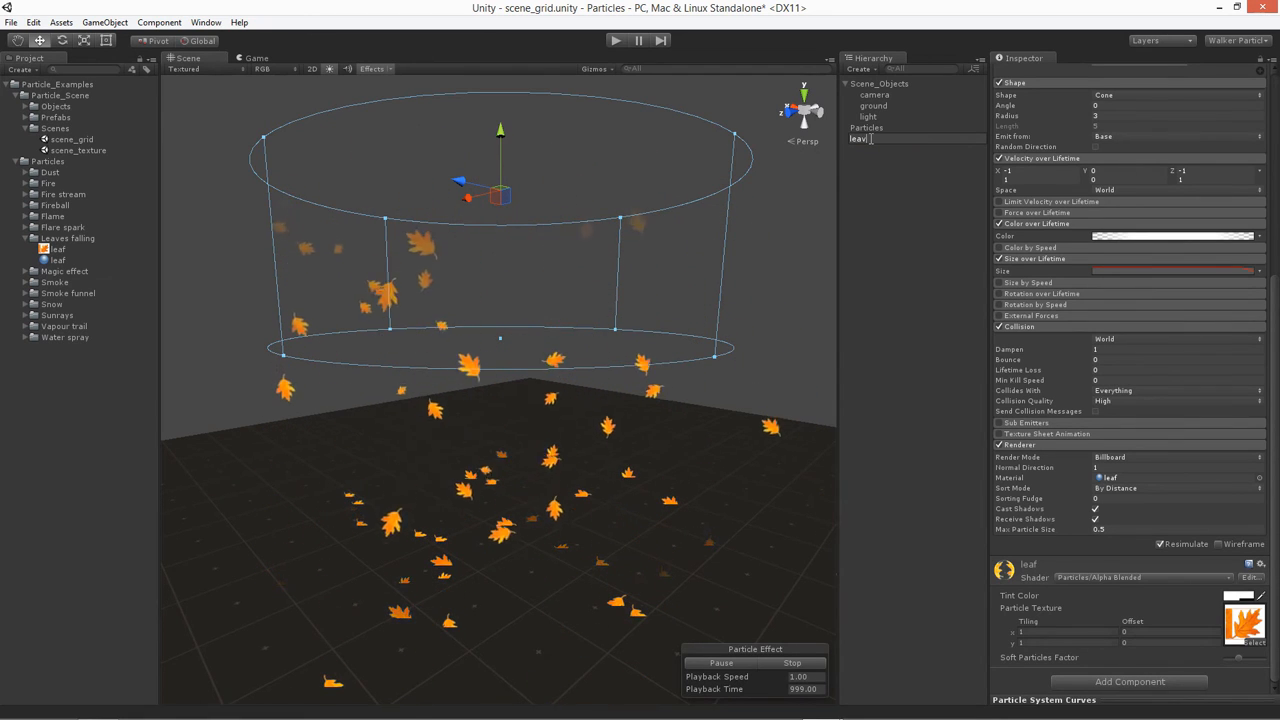
pyautogui.write('esFalling')
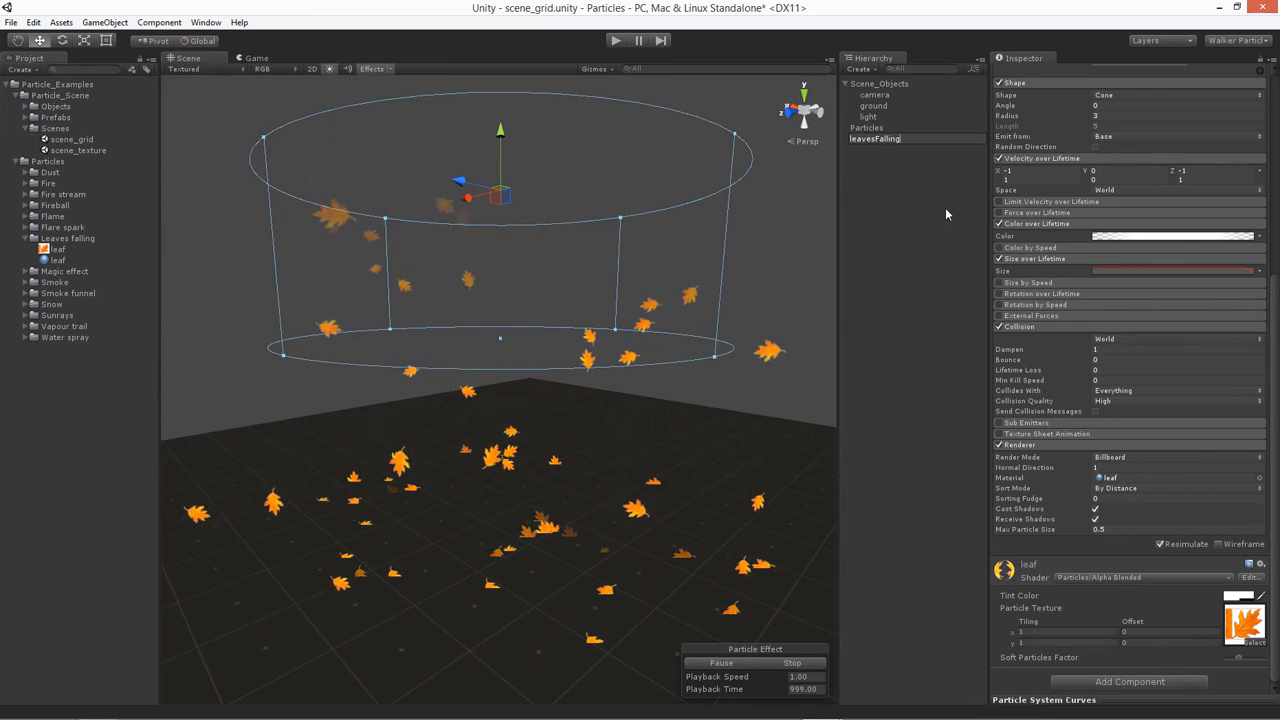
pyautogui.press('Return')
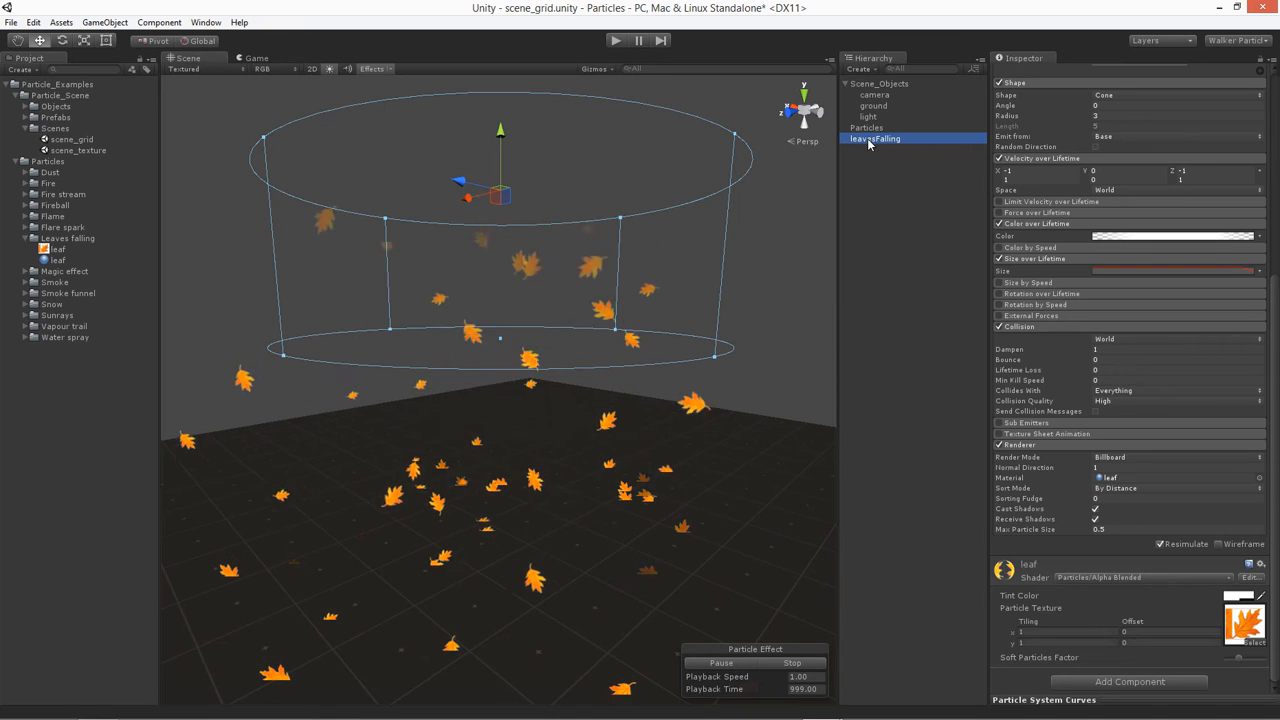
# Store leavesFalling as a prefab in the Leaves falling folder and save the scene
pyautogui.moveTo(870, 141); pyautogui.dragTo(76, 244)
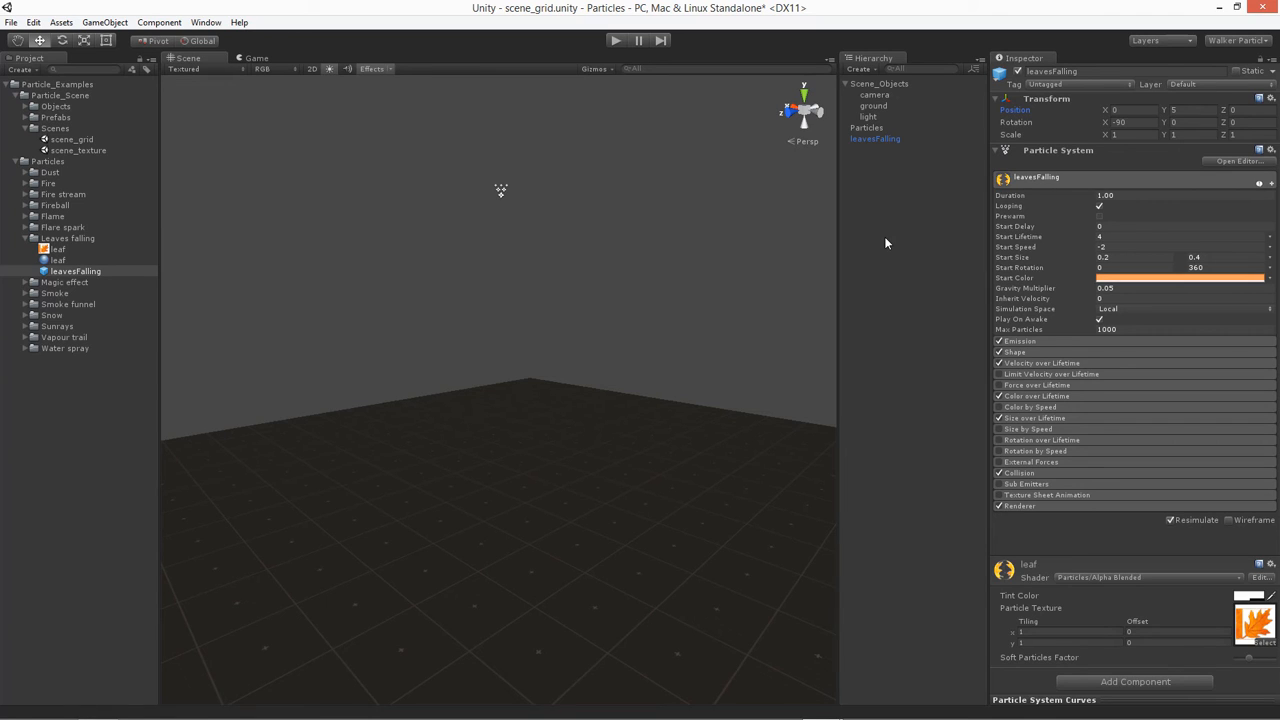
pyautogui.click(885, 198)
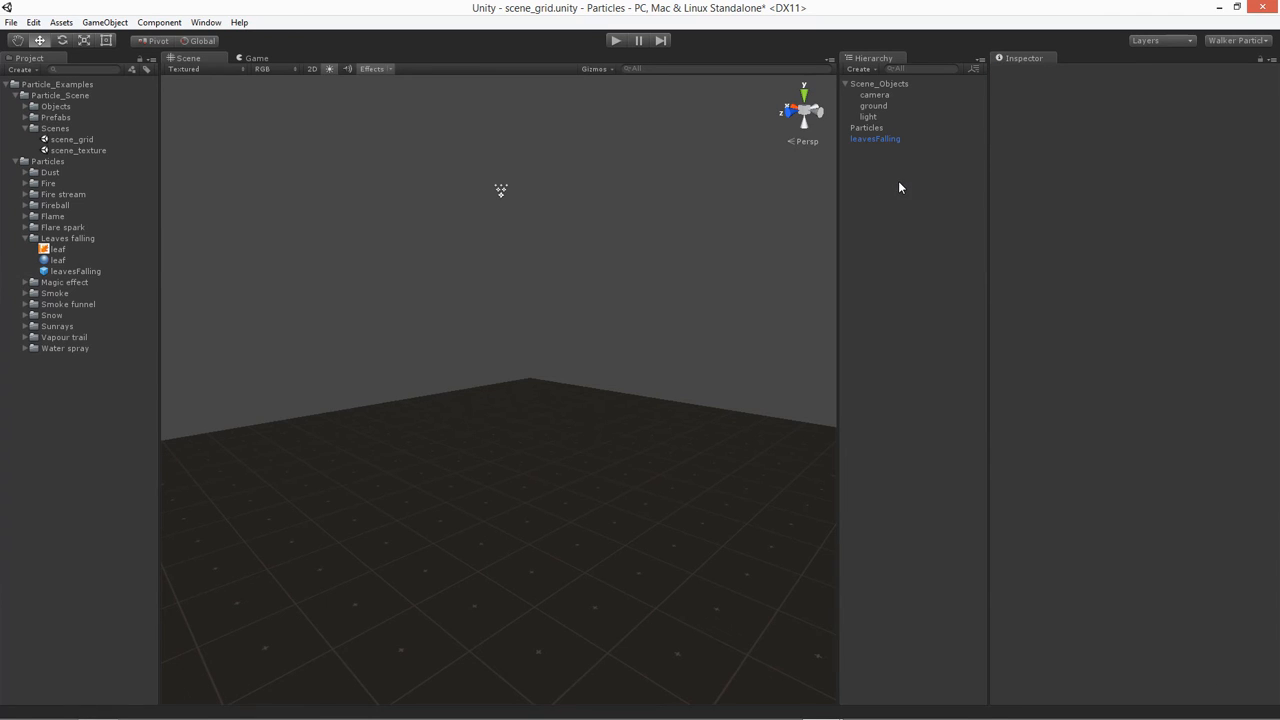
pyautogui.hotkey('ctrl', 's')
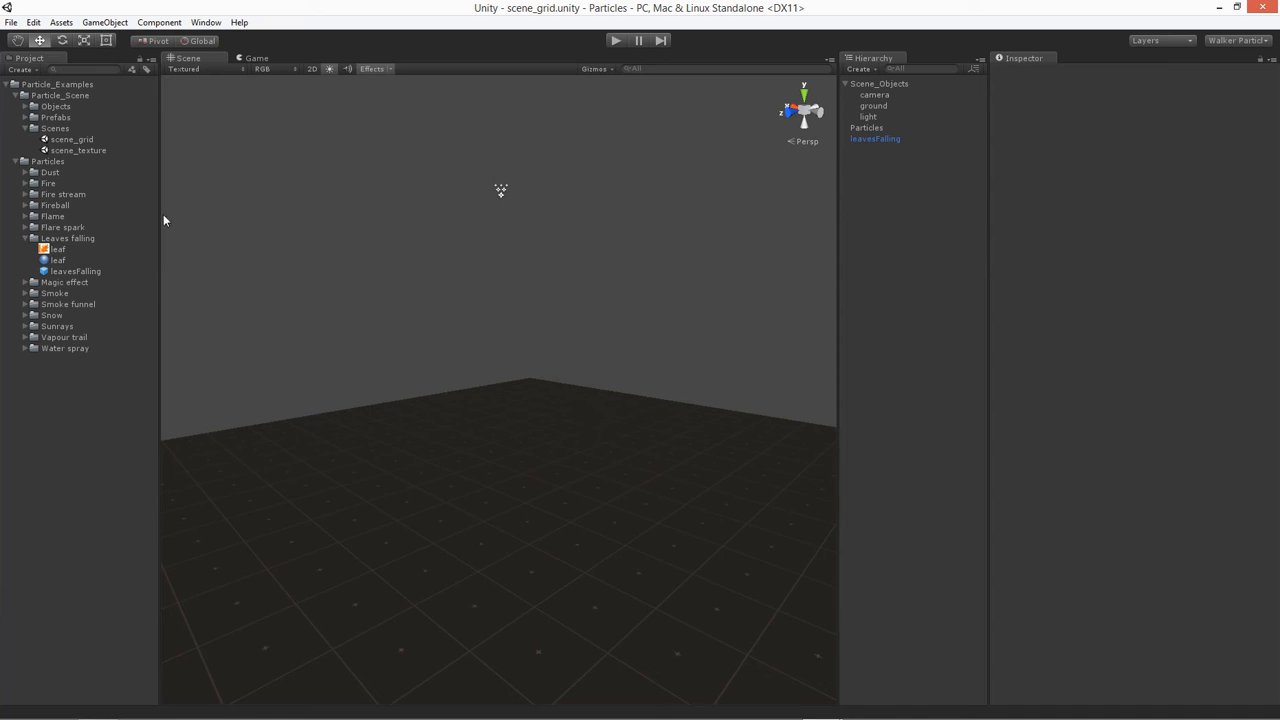
# Open the scene_texture scene and add the leavesFalling prefab to its hierarchy
pyautogui.doubleClick(67, 150)
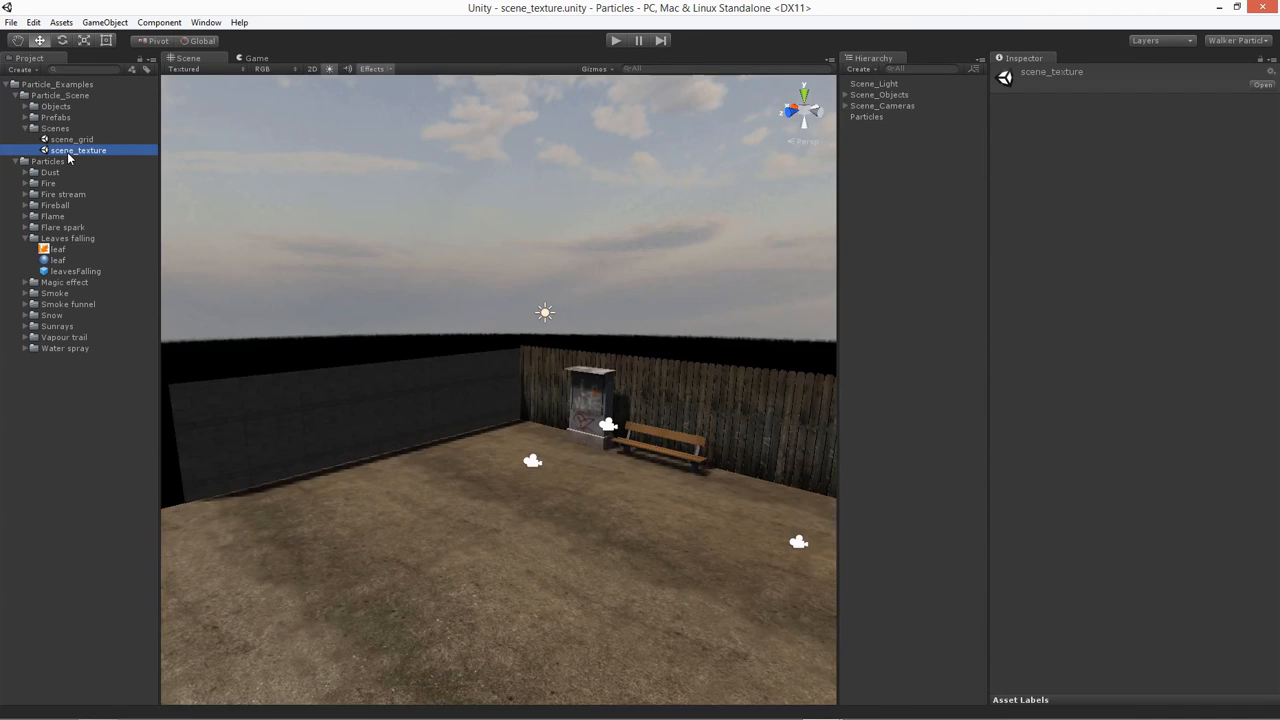
pyautogui.moveTo(596, 387); pyautogui.dragTo(531, 381, button='middle')
pyautogui.scroll(5, 477, 392)
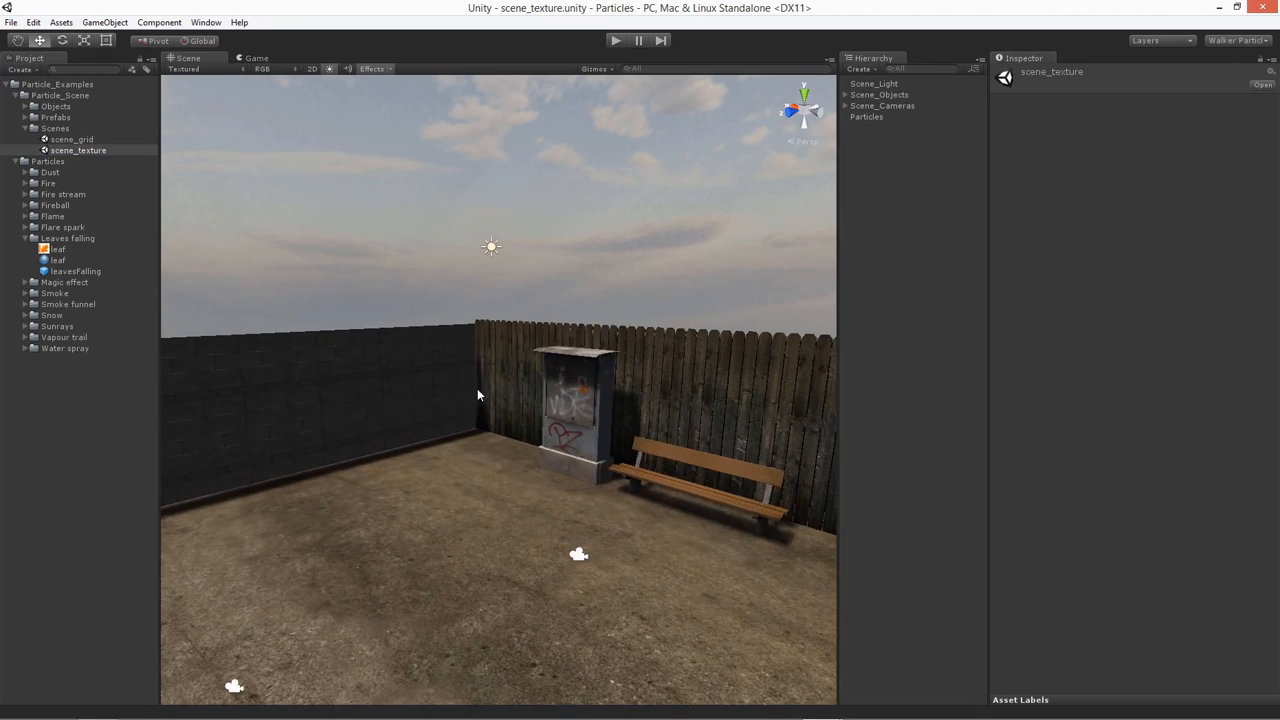
pyautogui.moveTo(62, 272); pyautogui.dragTo(698, 220)
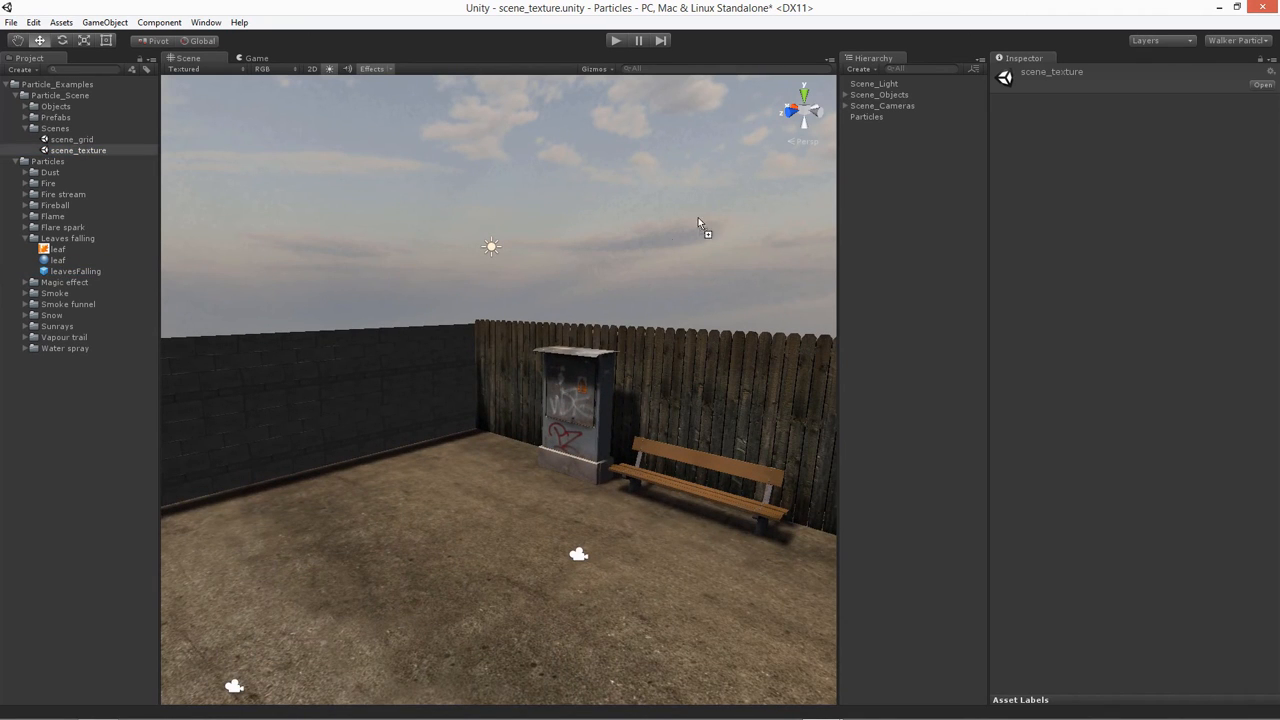
pyautogui.moveTo(922, 183); pyautogui.dragTo(922, 182)
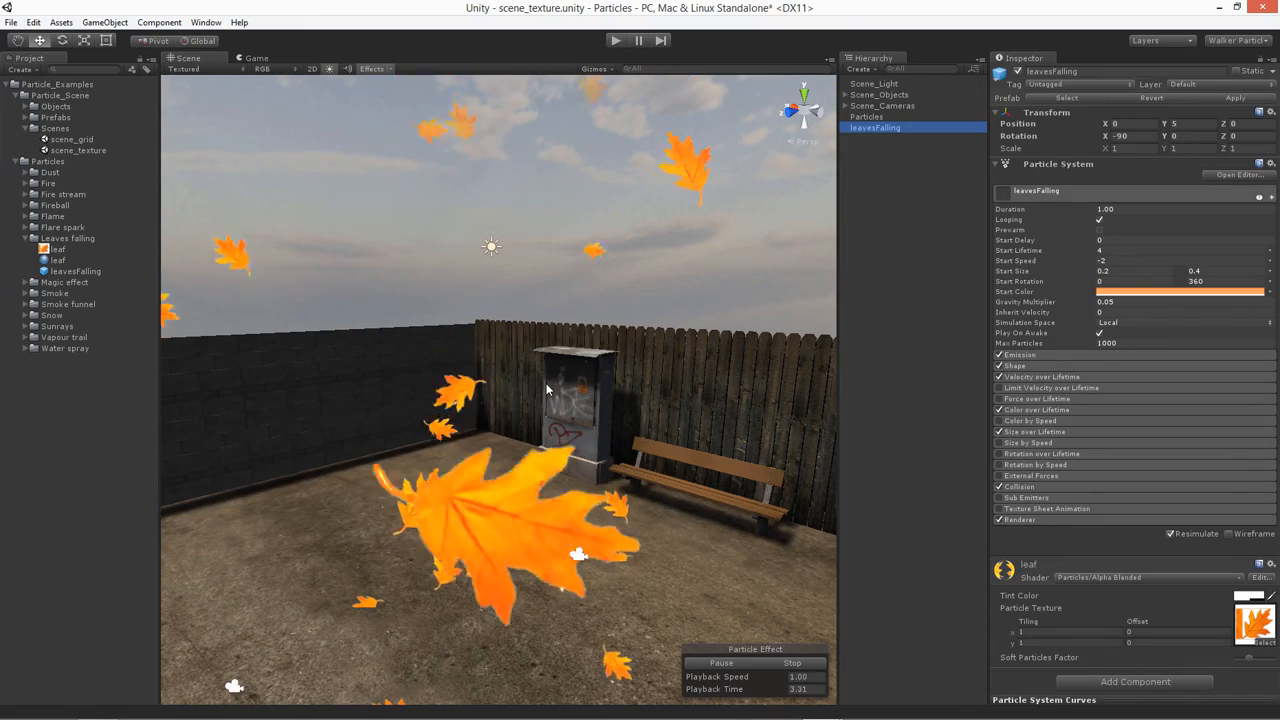
# Inspect the falling leaves around the fence and bench from several angles and check the Start Size range
pyautogui.keyDown('alt'); pyautogui.moveTo(547, 390); pyautogui.dragTo(260, 441); pyautogui.keyUp('alt')
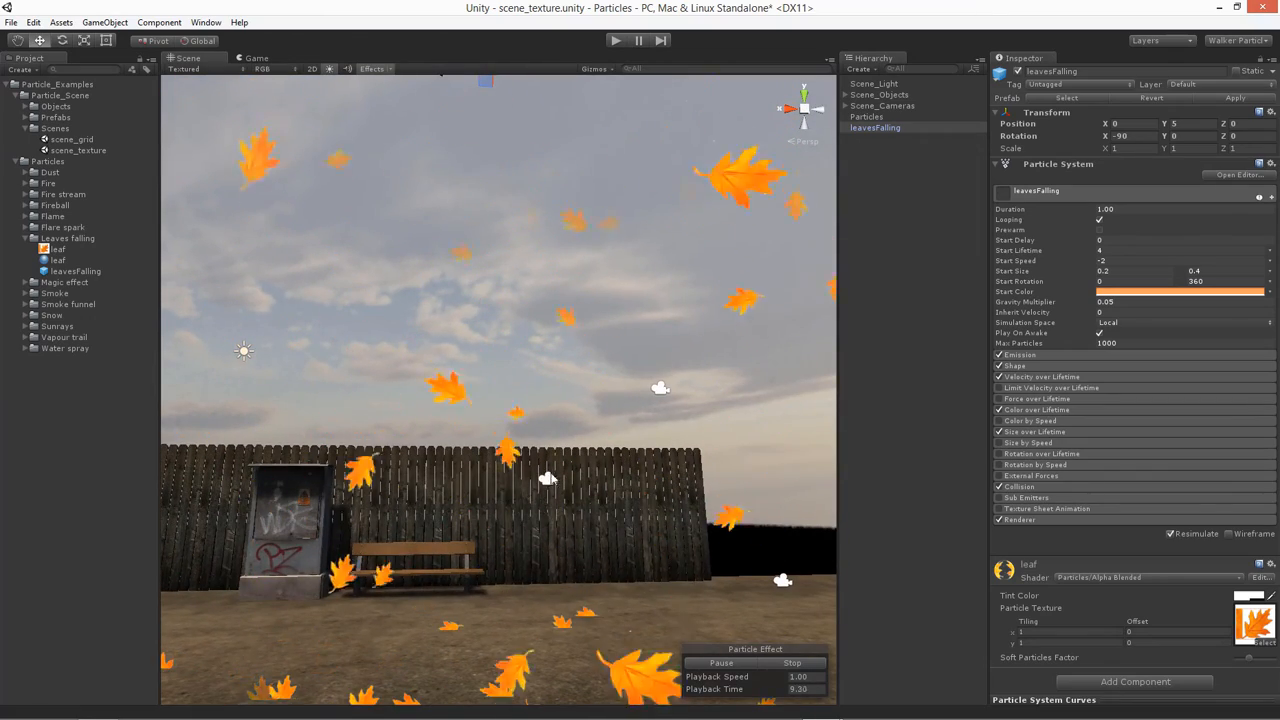
pyautogui.keyDown('alt'); pyautogui.moveTo(260, 441); pyautogui.dragTo(587, 582); pyautogui.keyUp('alt')
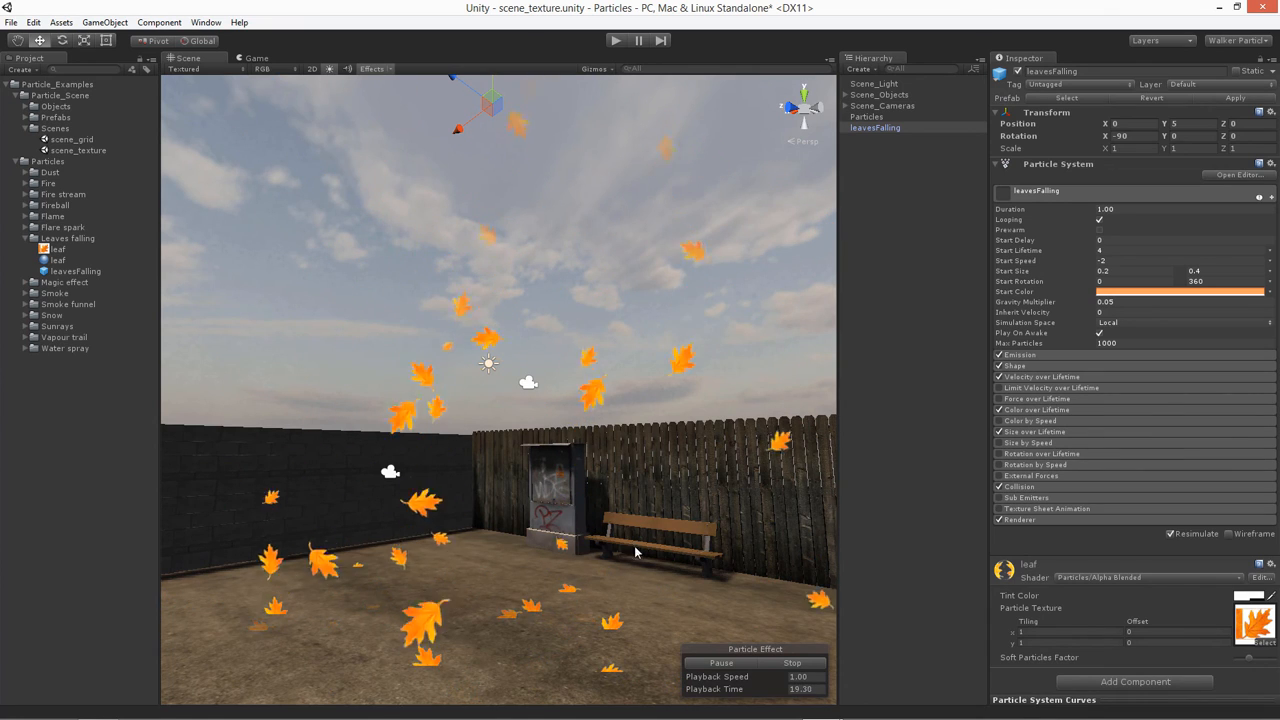
pyautogui.click(1104, 271)
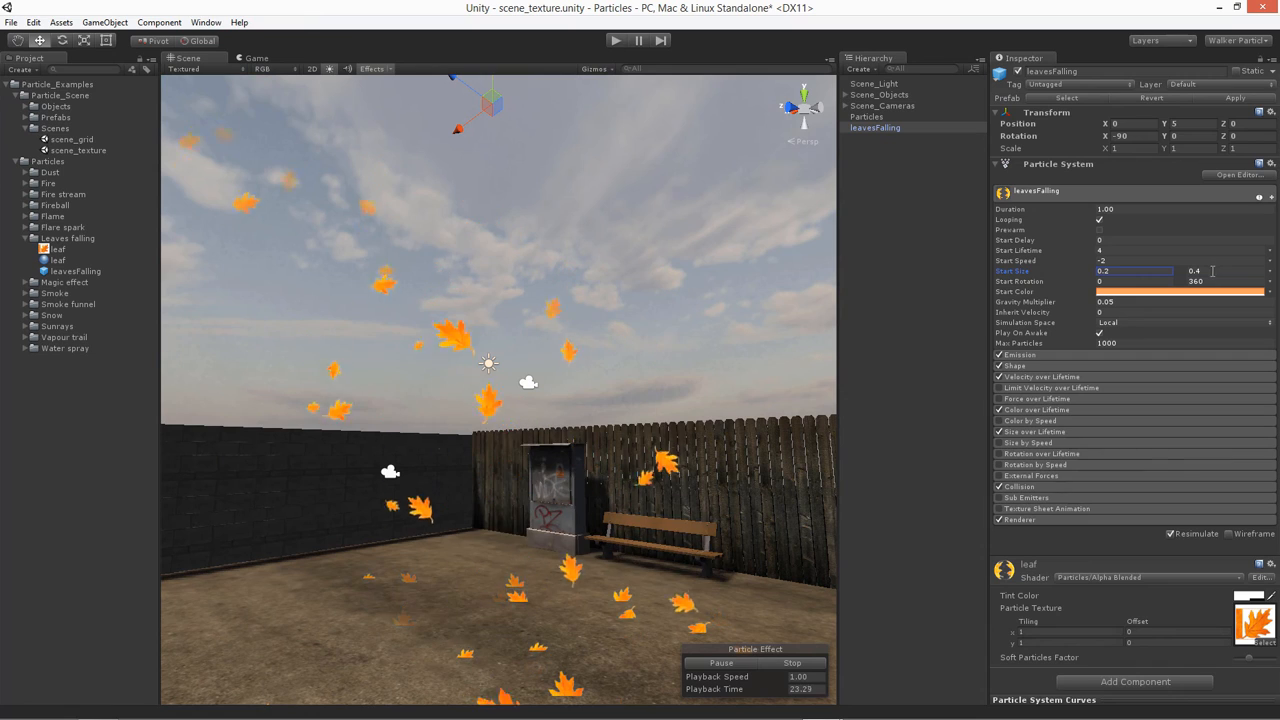
pyautogui.click(1106, 271)
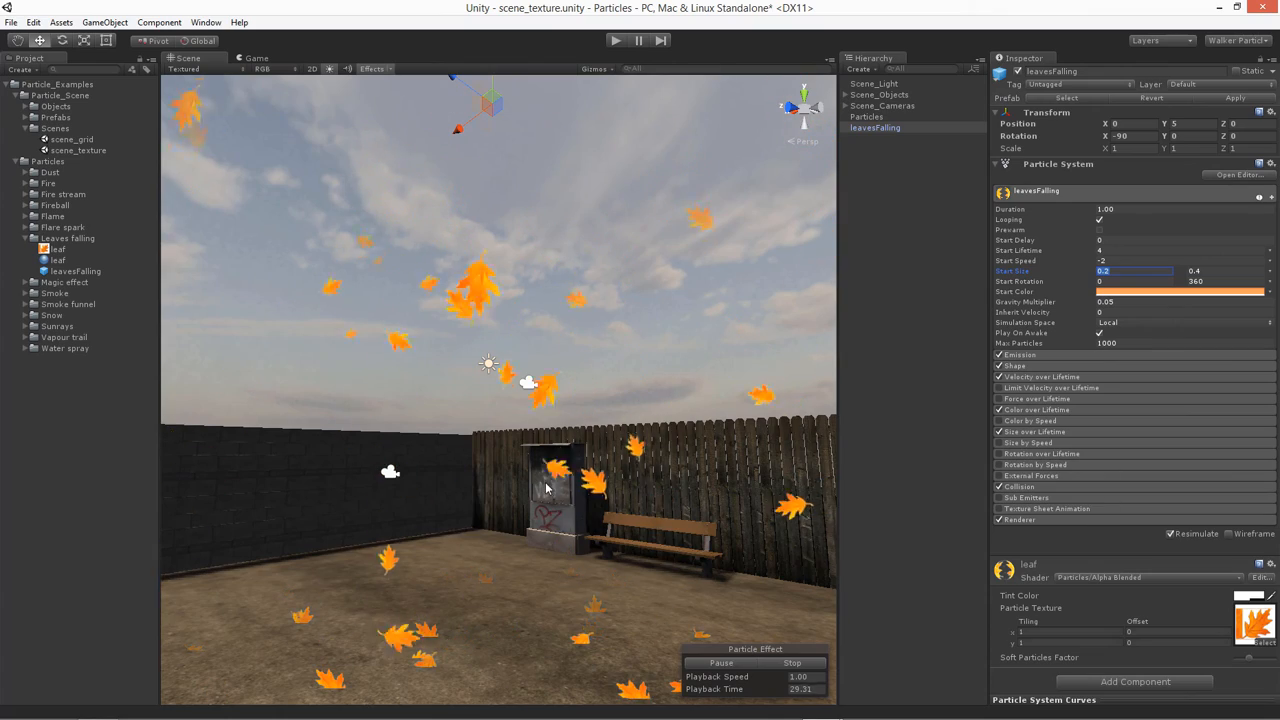
pyautogui.keyDown('alt'); pyautogui.moveTo(568, 512); pyautogui.dragTo(575, 552); pyautogui.keyUp('alt')
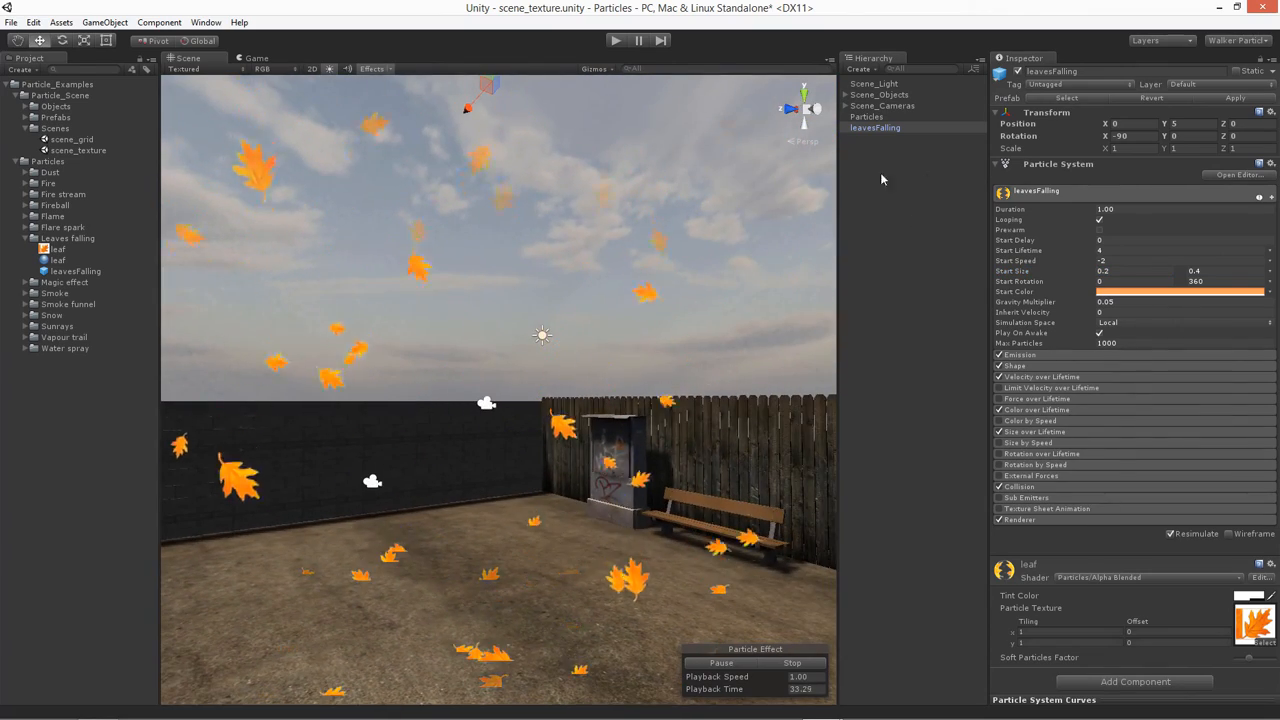
# Delete the leavesFalling instance from the textured scene
pyautogui.click(901, 146)
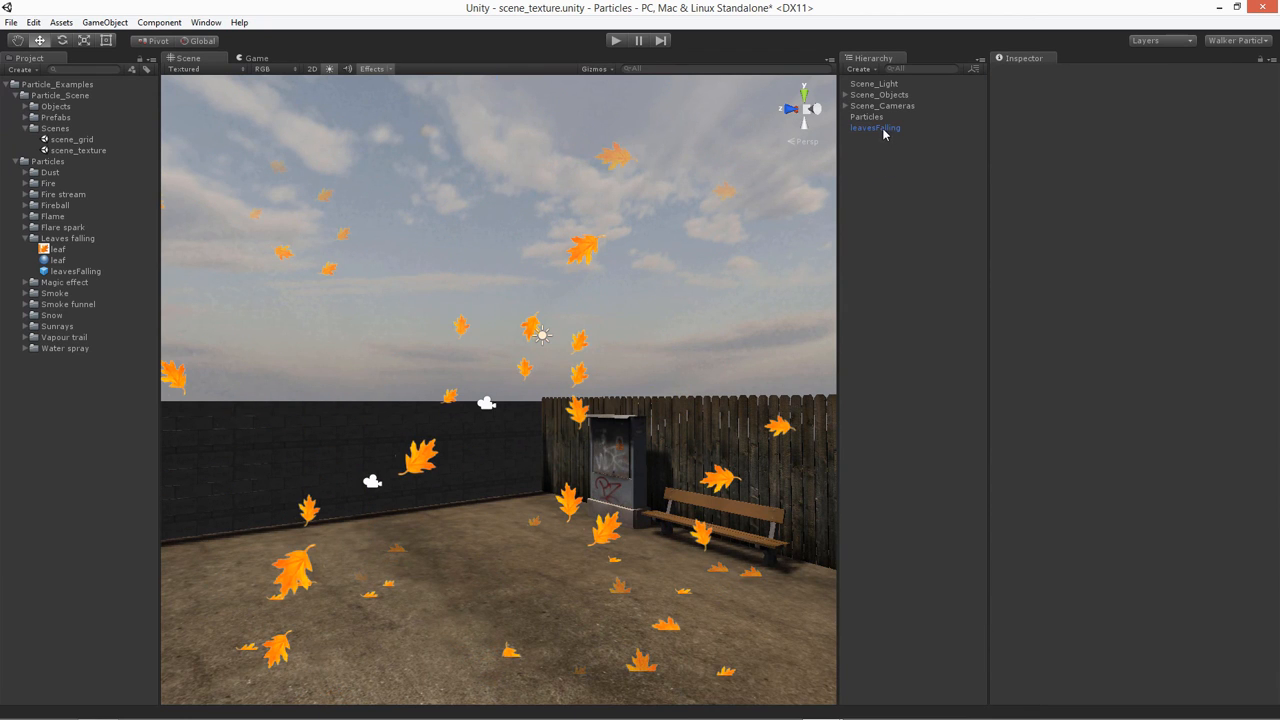
pyautogui.click(884, 131)
pyautogui.press('Delete')
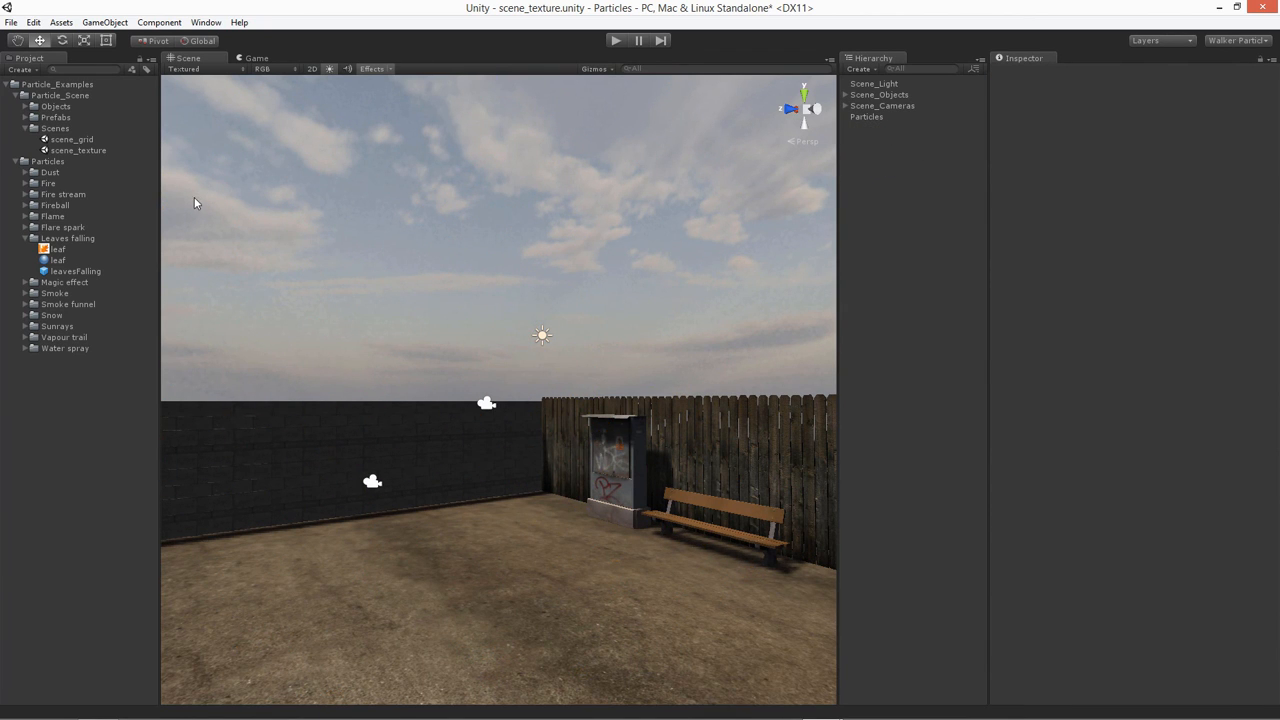